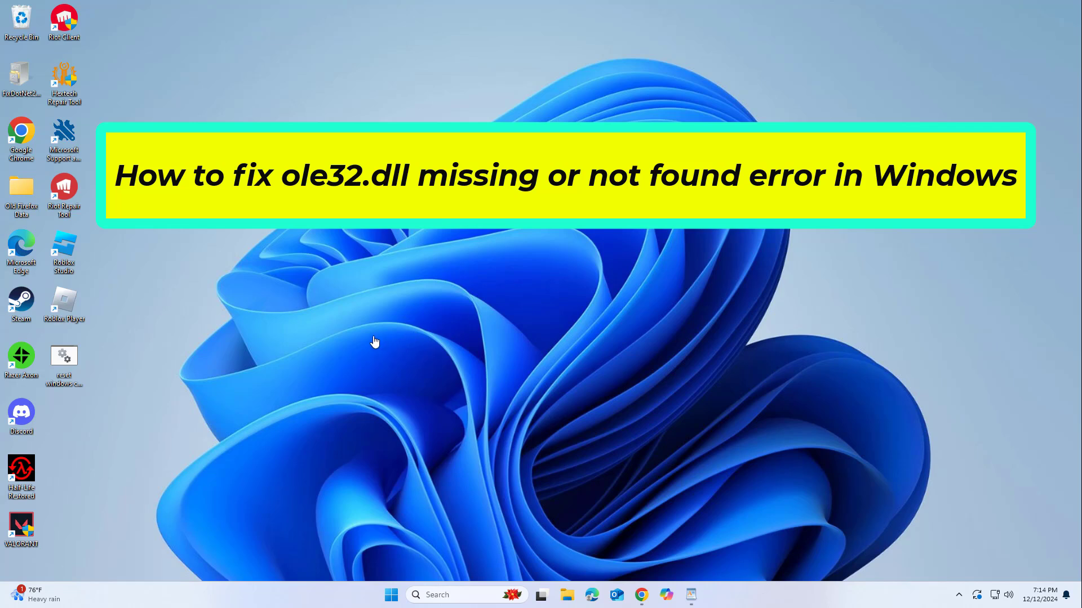
Search Windows for 'cmd' to bring up Command Prompt.
click(455, 594)
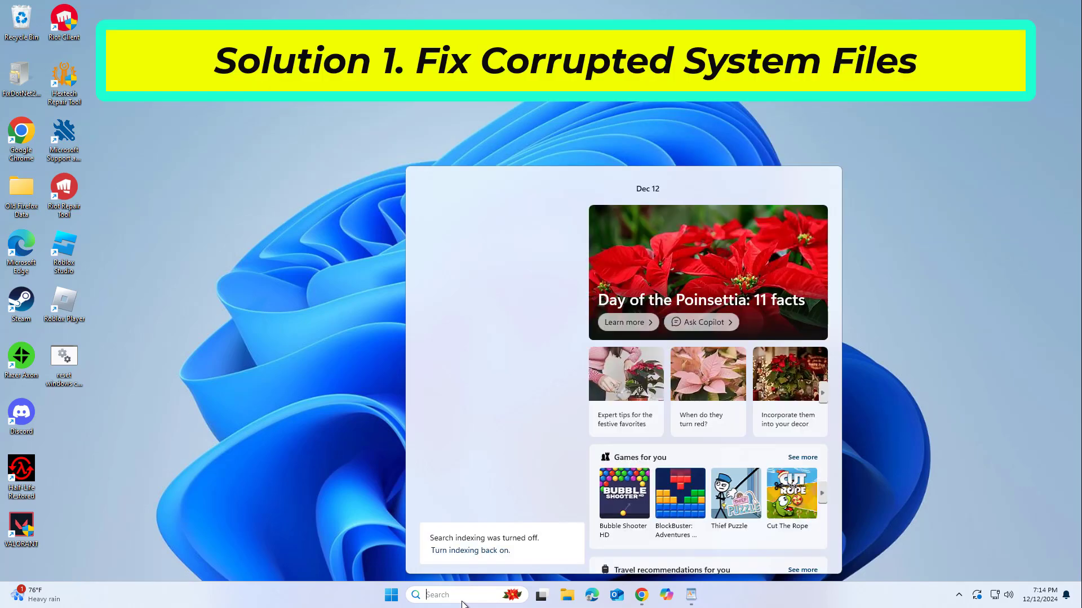
text(cmd)
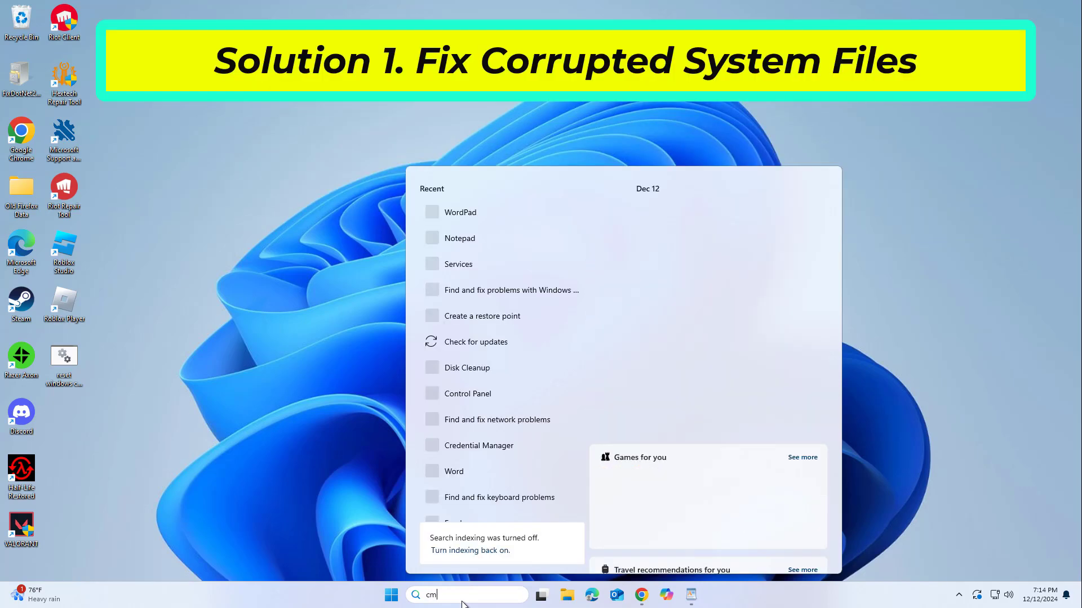
Run Command Prompt as administrator and start the sfc /scannow scan.
right_click(507, 241)
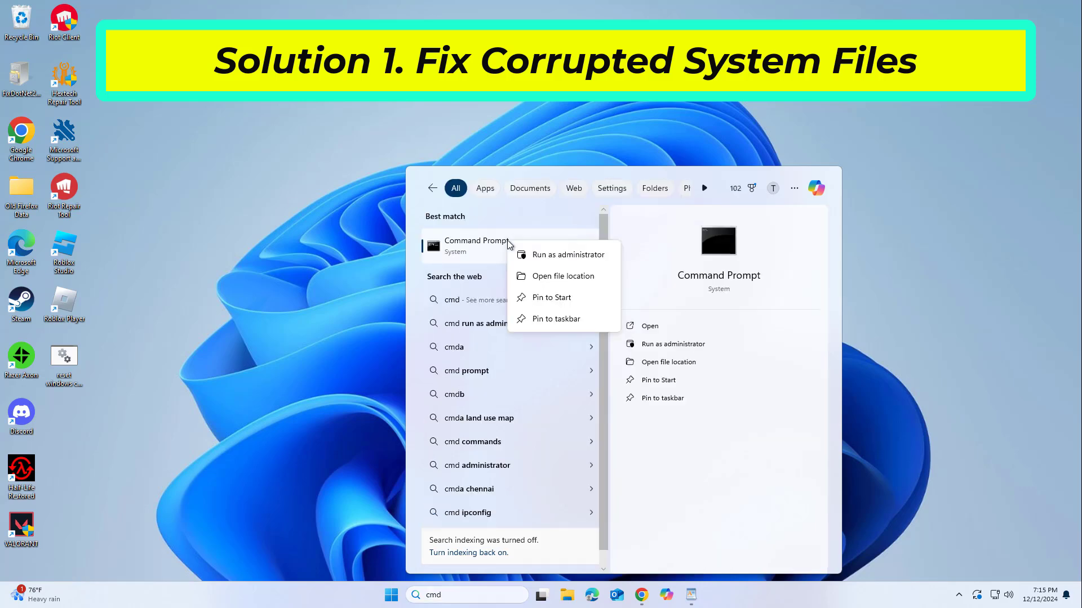
click(566, 259)
text(sfc /scannow)
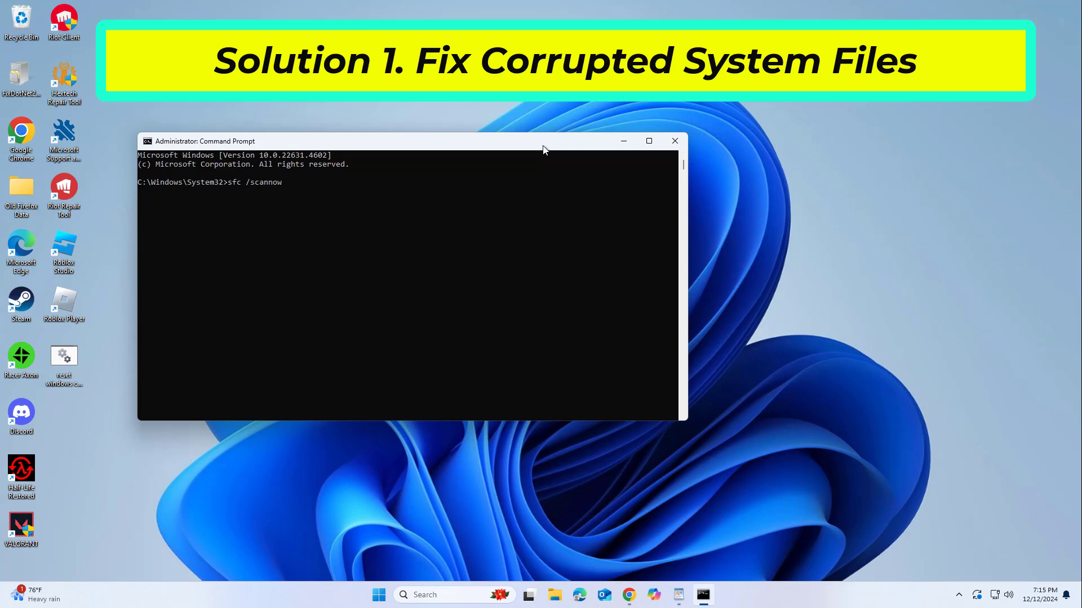
key(Return)
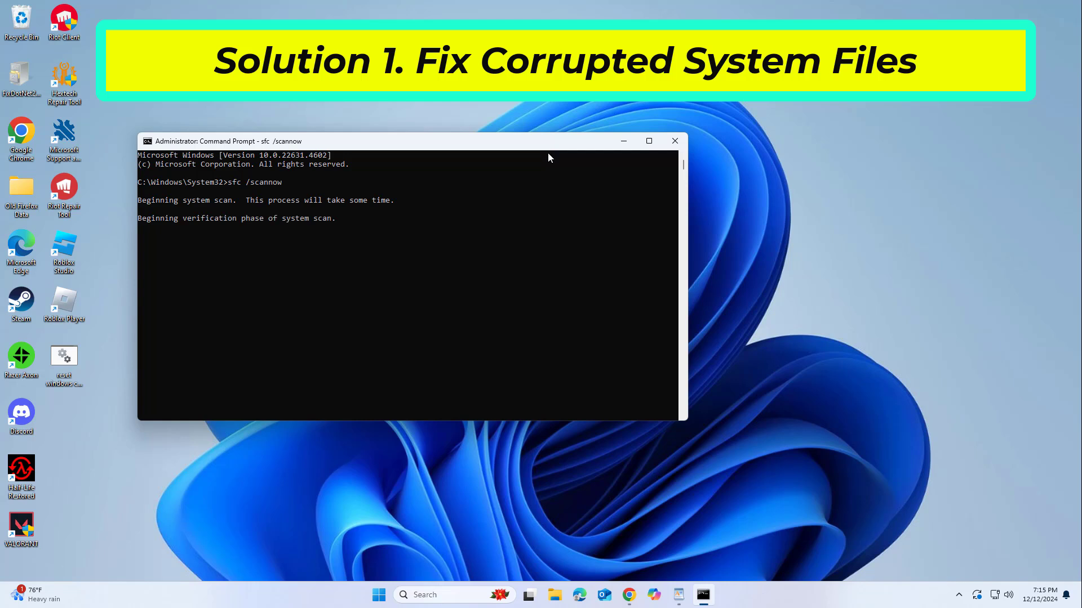
Copy the first DISM command from WordPad and paste it into the admin Command Prompt.
click(681, 596)
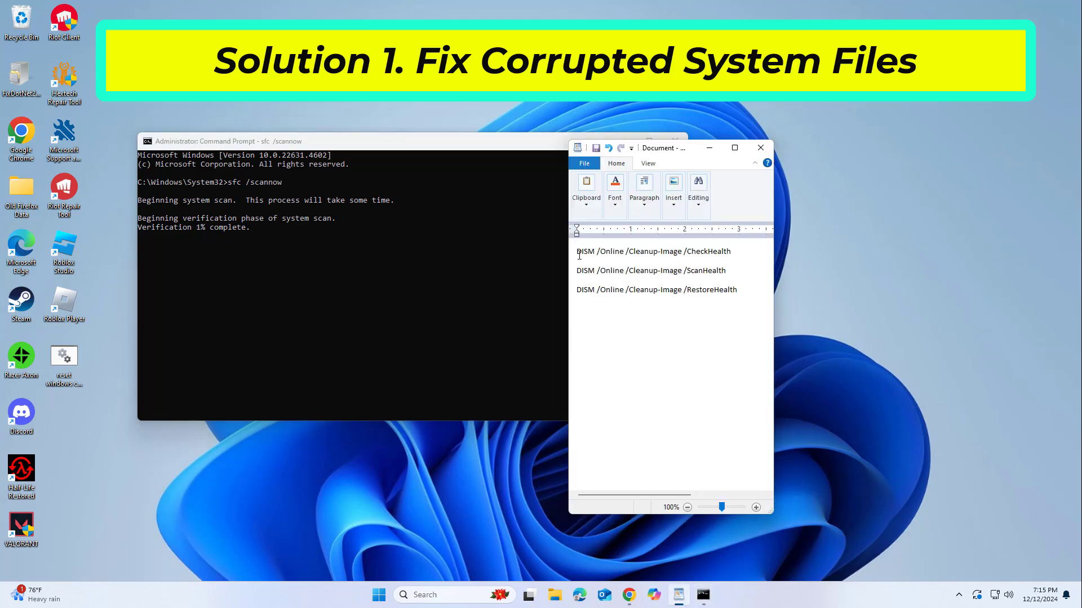
drag(579, 255, 702, 255)
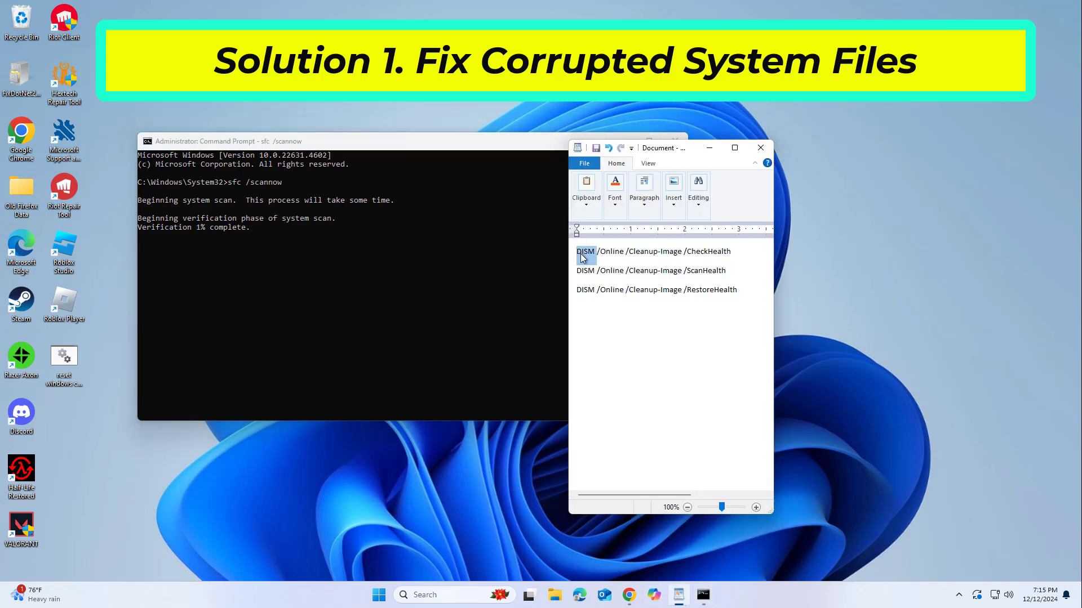
right_click(712, 251)
click(735, 269)
click(737, 261)
click(526, 164)
right_click(507, 140)
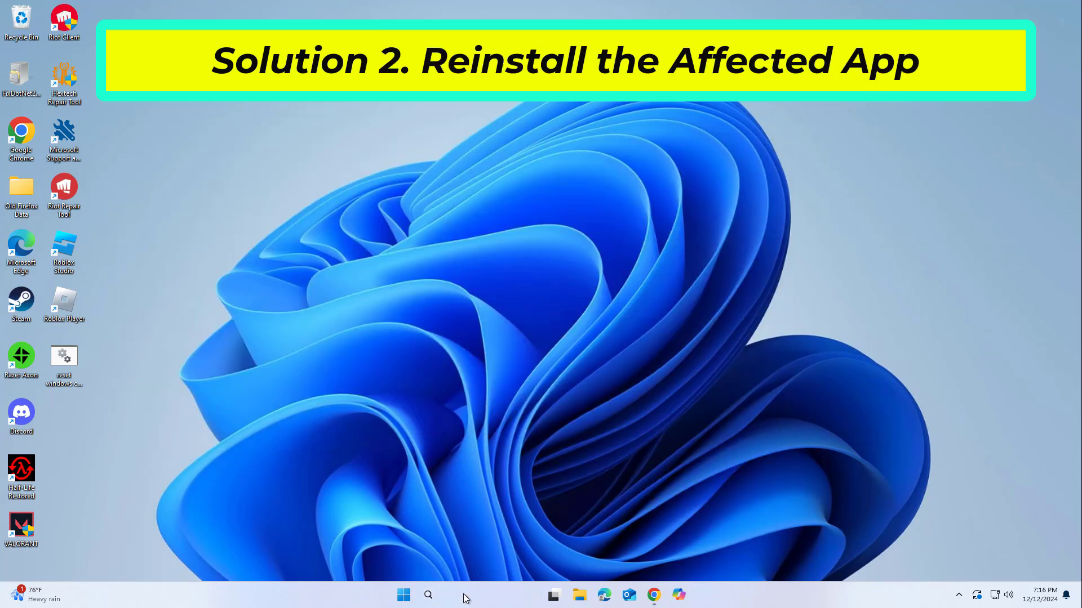
Open Control Panel's installed programs list and bring up Razer Axon's uninstall option.
click(465, 596)
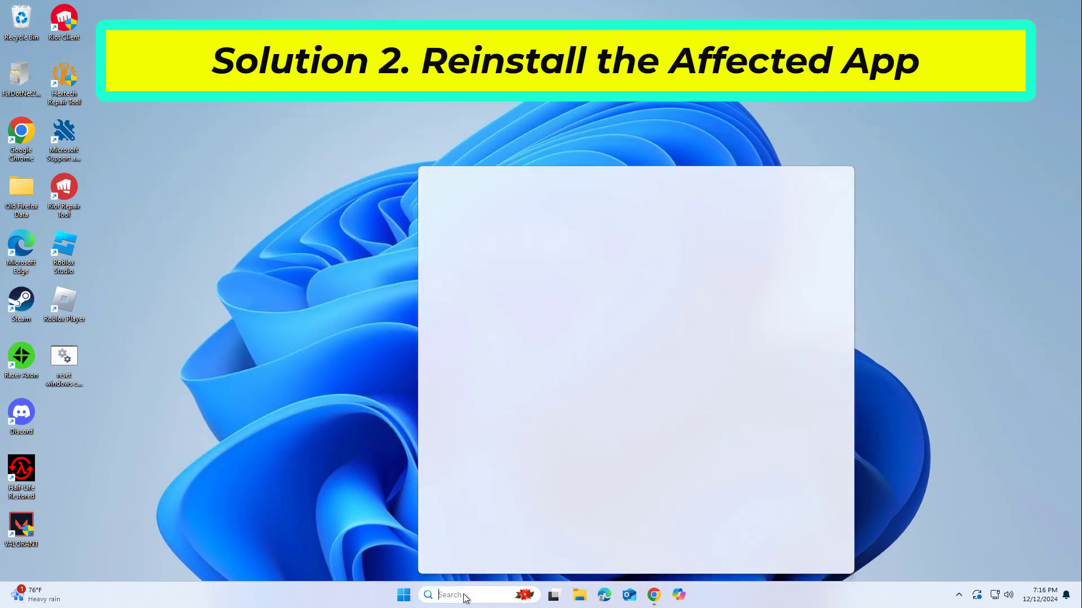
text(contr)
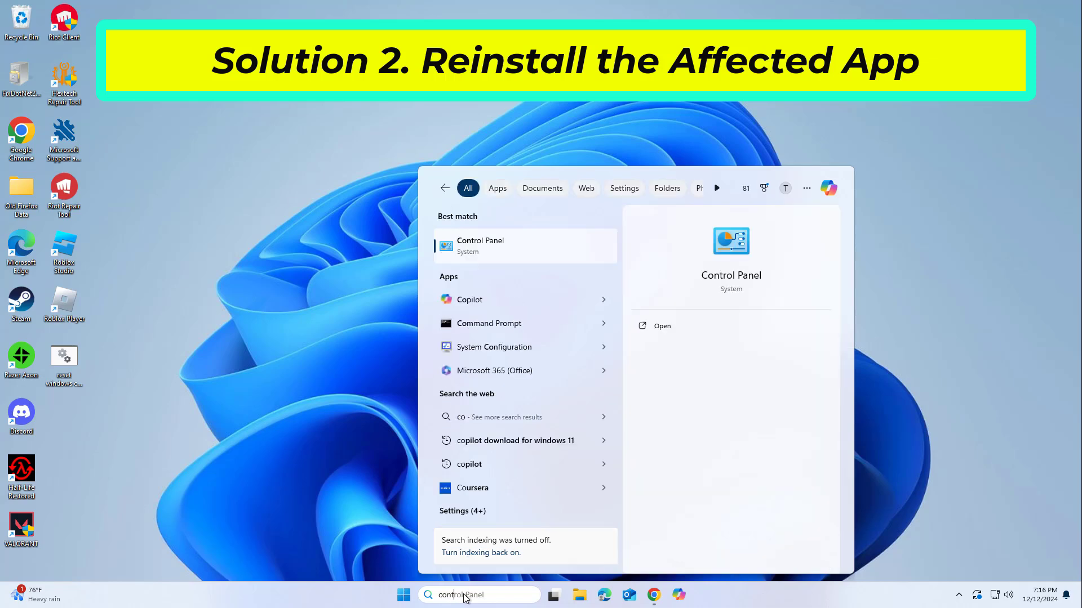
click(508, 239)
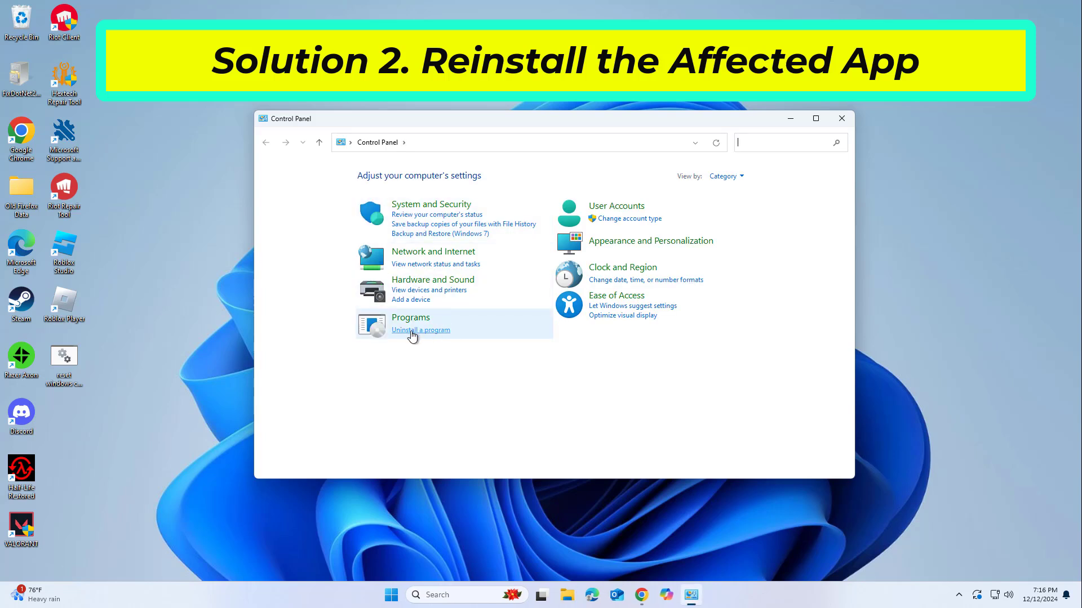
click(419, 332)
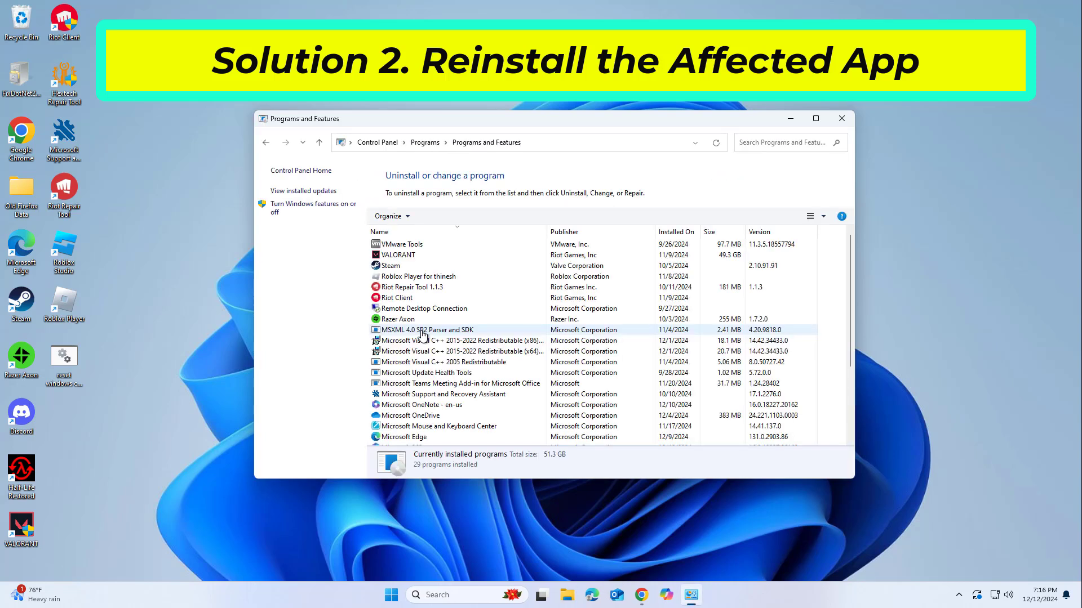
right_click(423, 323)
right_click(422, 321)
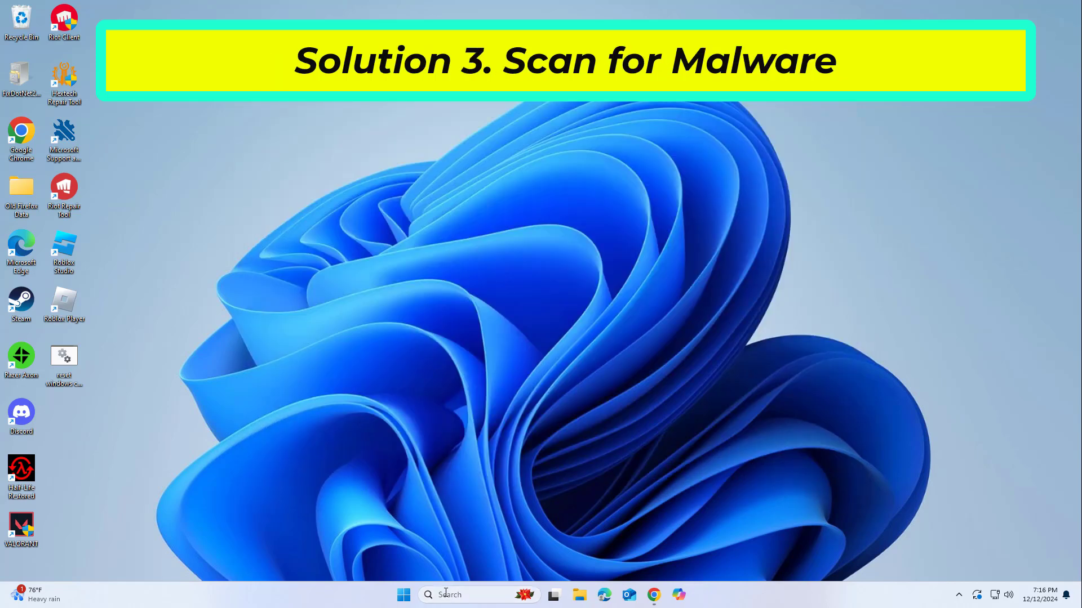
Open Virus & threat protection and choose the Microsoft Defender Antivirus (offline scan) option.
click(445, 596)
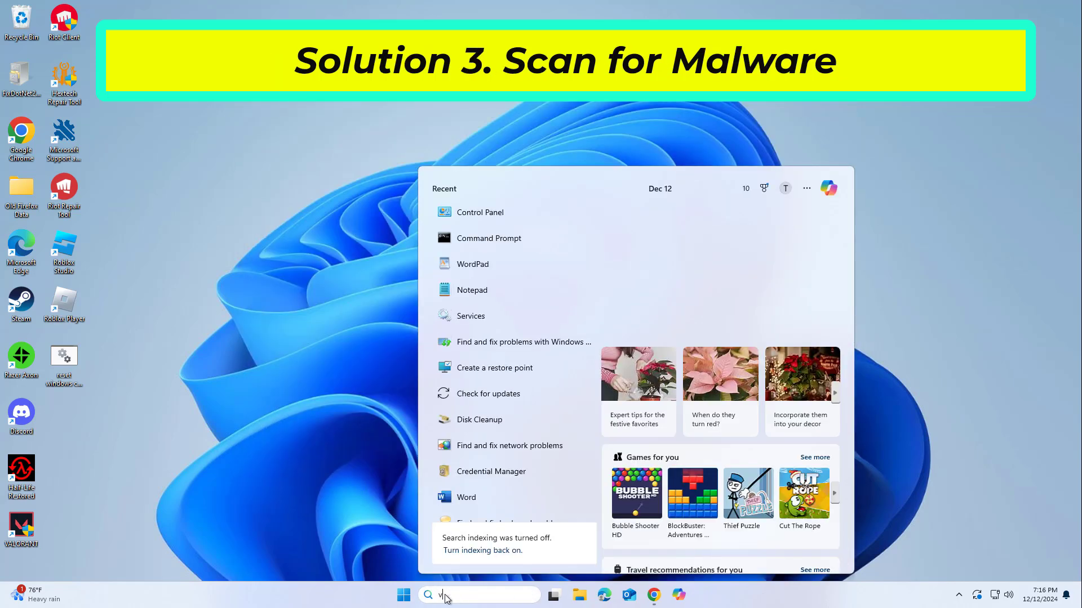
text(virus)
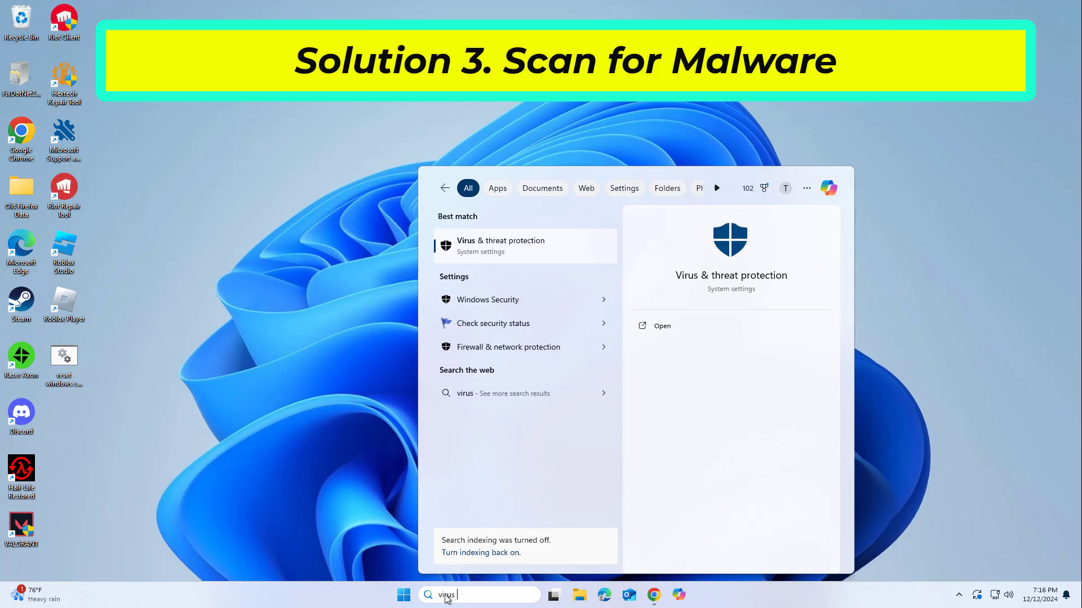
text( and)
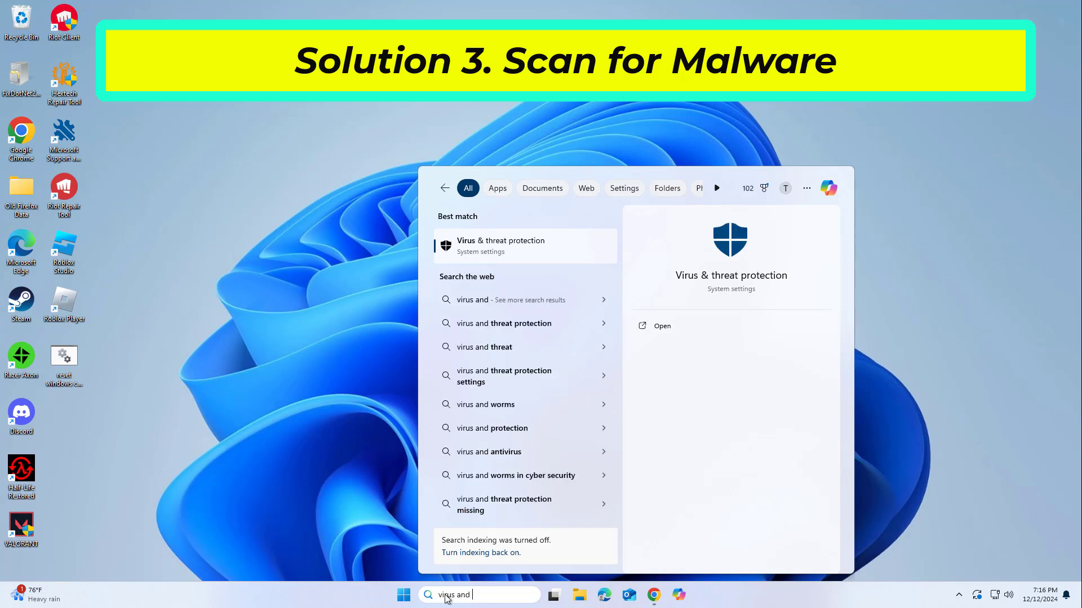
click(499, 244)
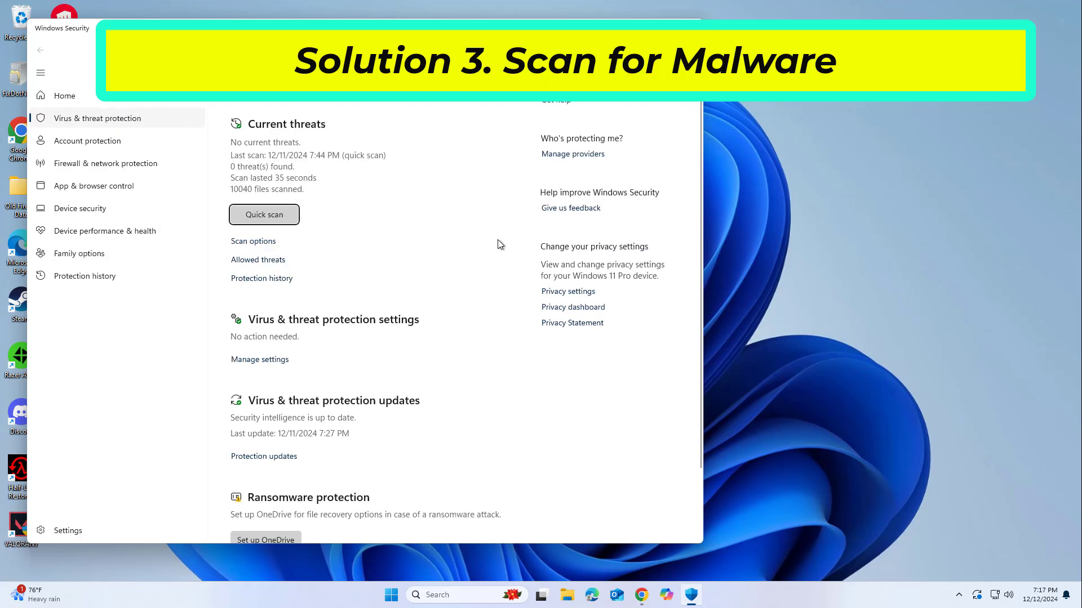
click(257, 242)
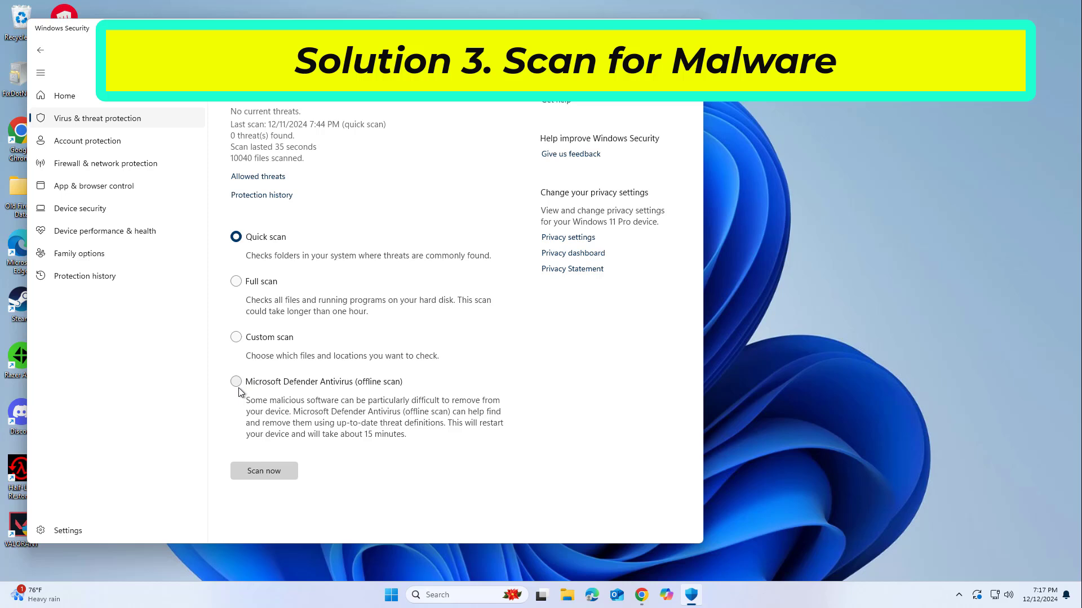
click(236, 383)
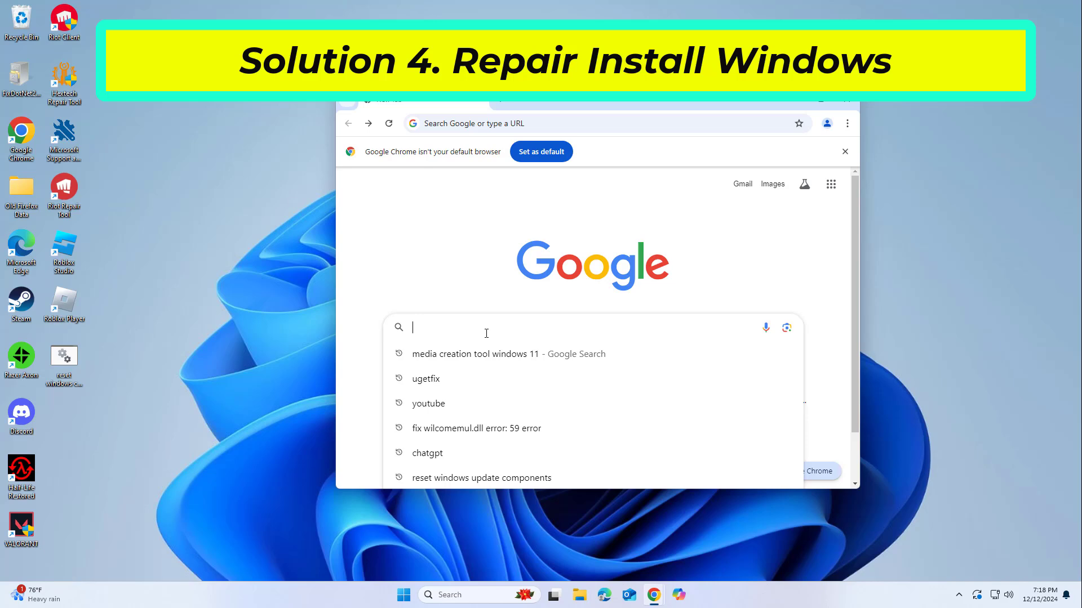
Search Google for the media creation tool and open Microsoft's Download Windows 11 page.
text(me)
click(559, 336)
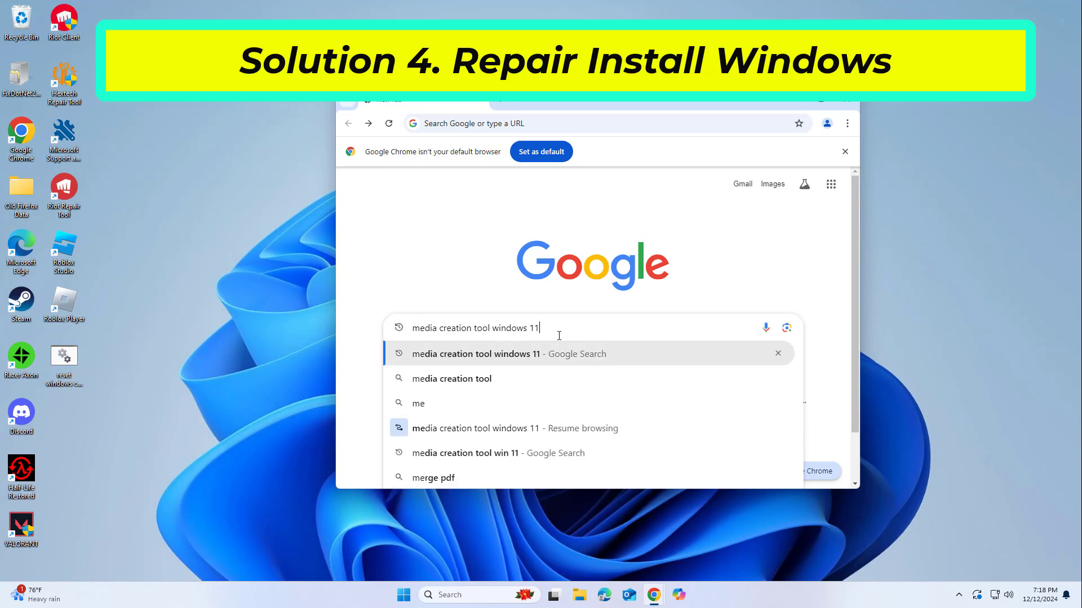
key(Return)
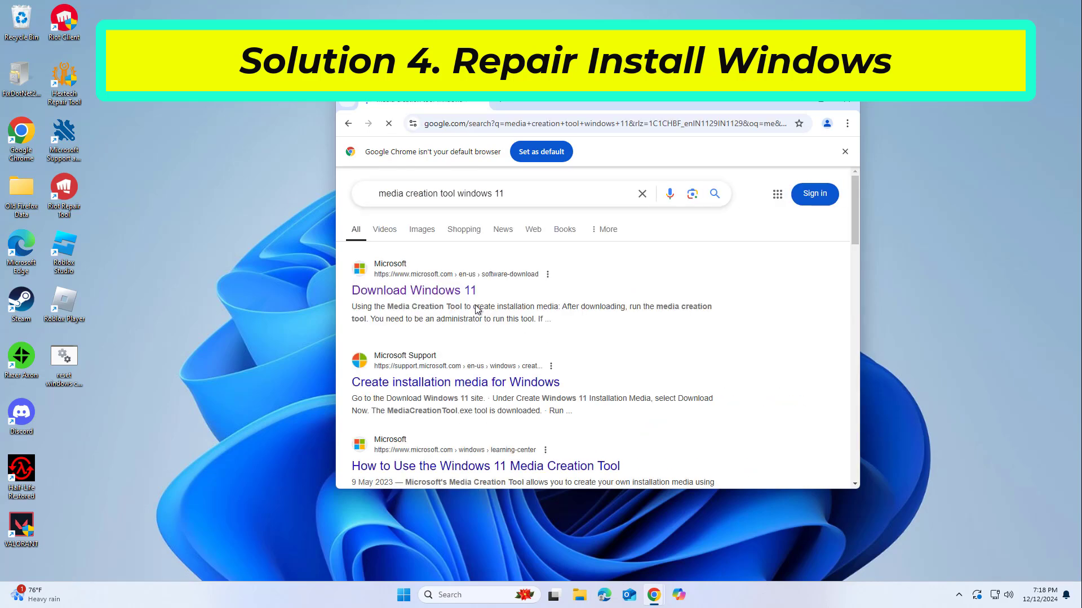
click(427, 297)
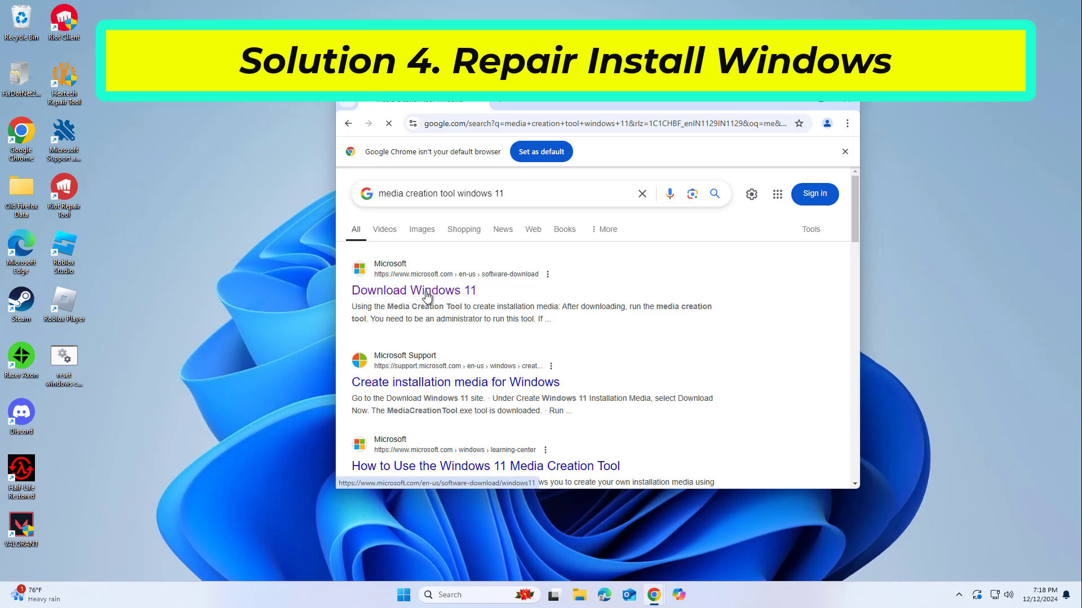
Scroll down to the Windows 11 disk image (ISO) download section.
scroll(539, 322, down, 3)
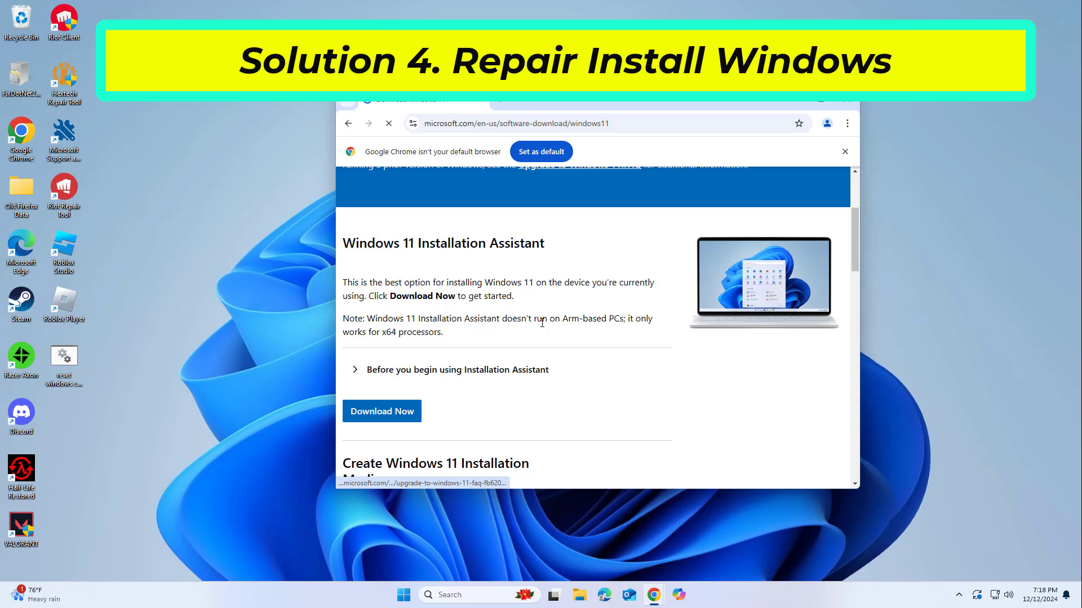
scroll(541, 323, down, 5)
scroll(542, 324, down, 2)
scroll(542, 324, down, 1)
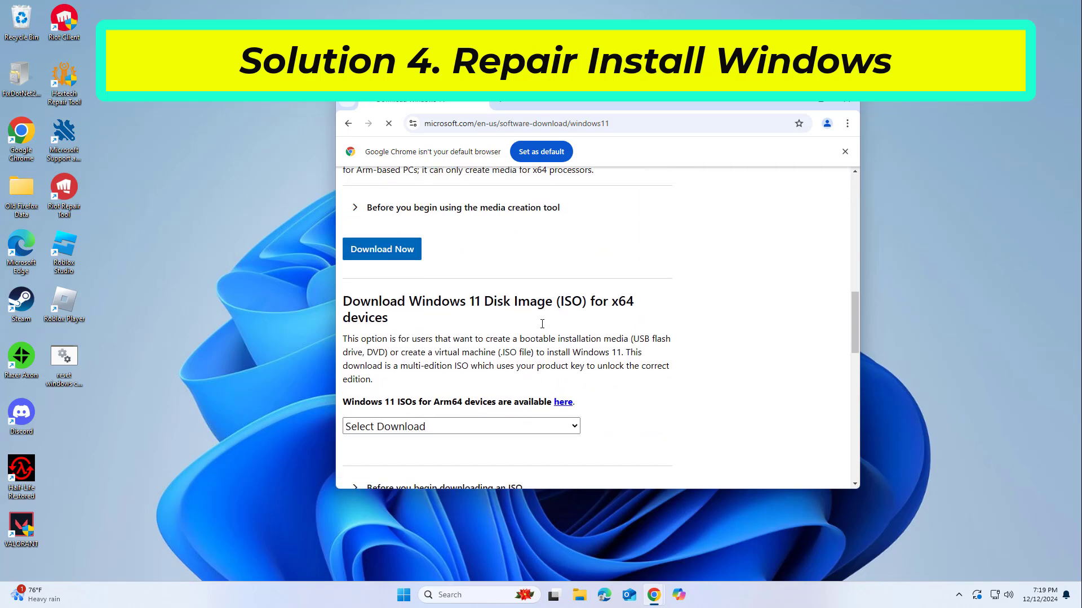
scroll(542, 326, down, 1)
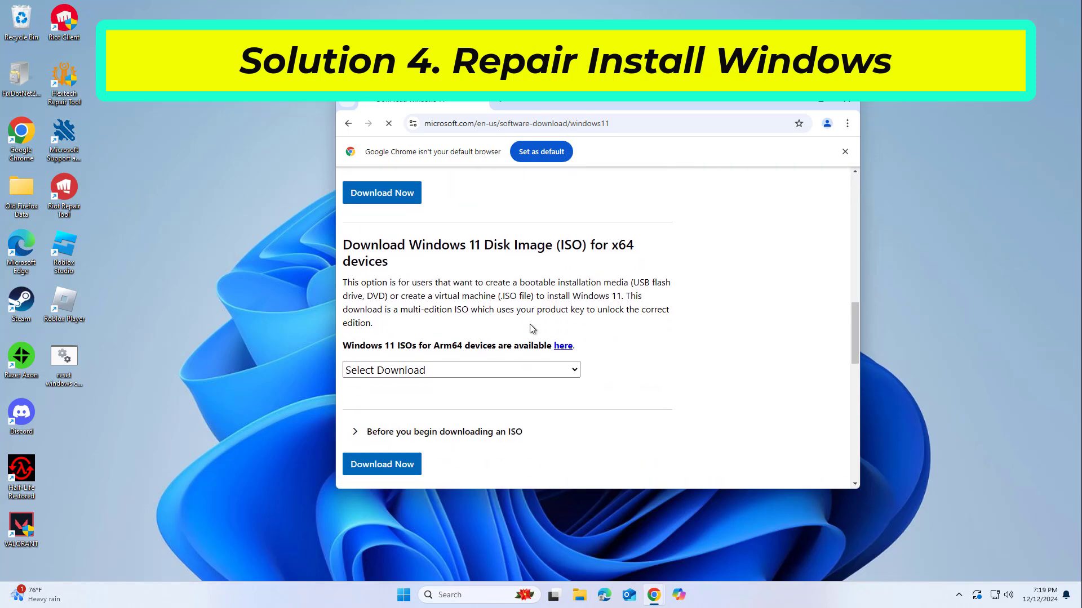
click(573, 371)
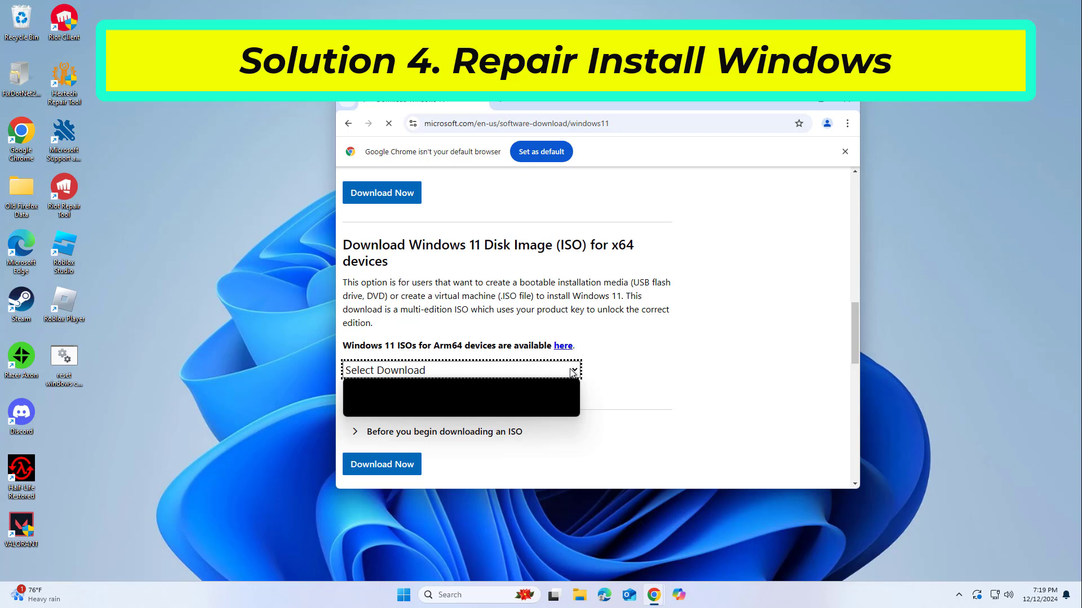
click(572, 371)
click(662, 360)
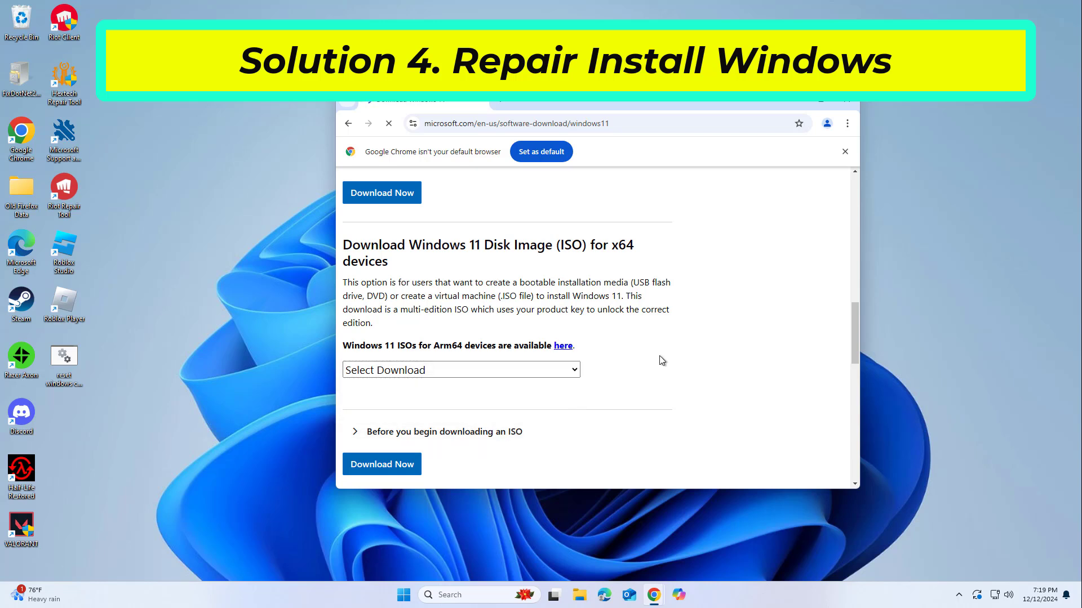
scroll(642, 350, down, 1)
scroll(564, 345, down, 1)
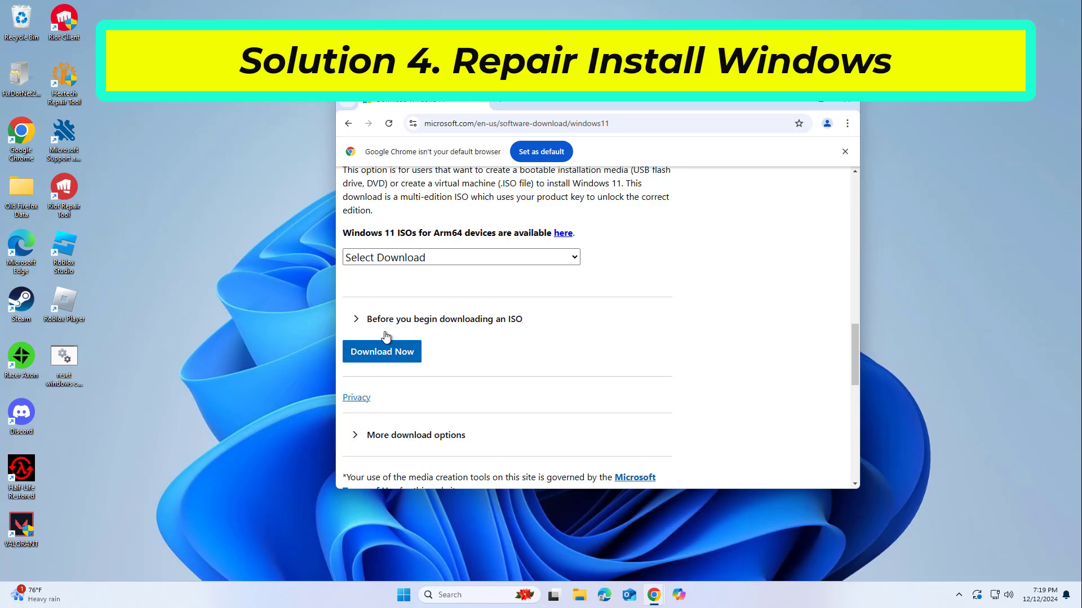
Select Windows 11 (multi-edition ISO for x64 devices) and submit it for download.
click(387, 351)
click(566, 272)
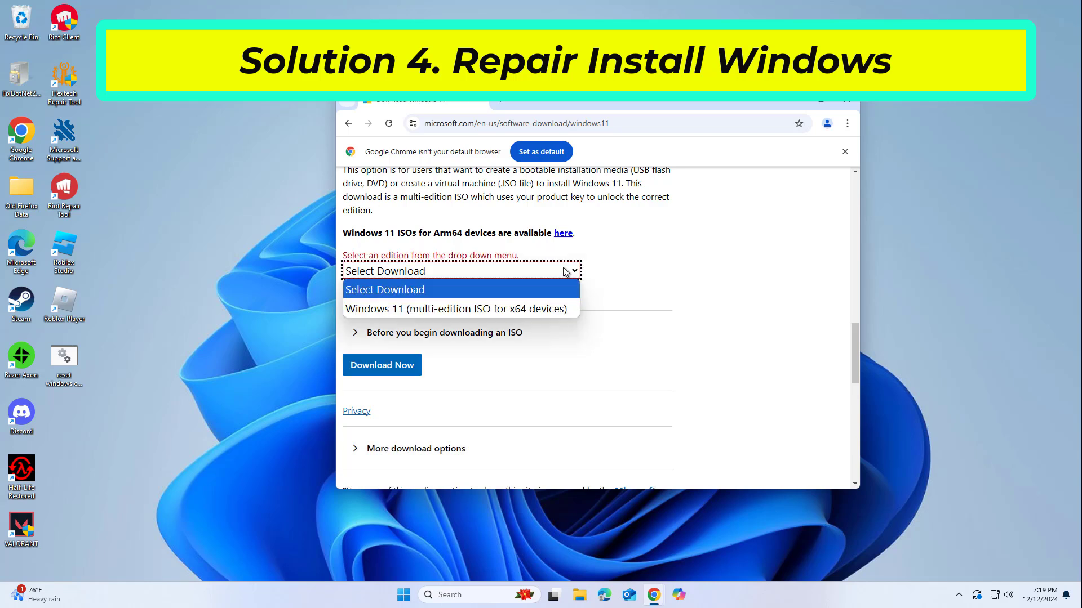
click(456, 309)
click(445, 276)
click(441, 308)
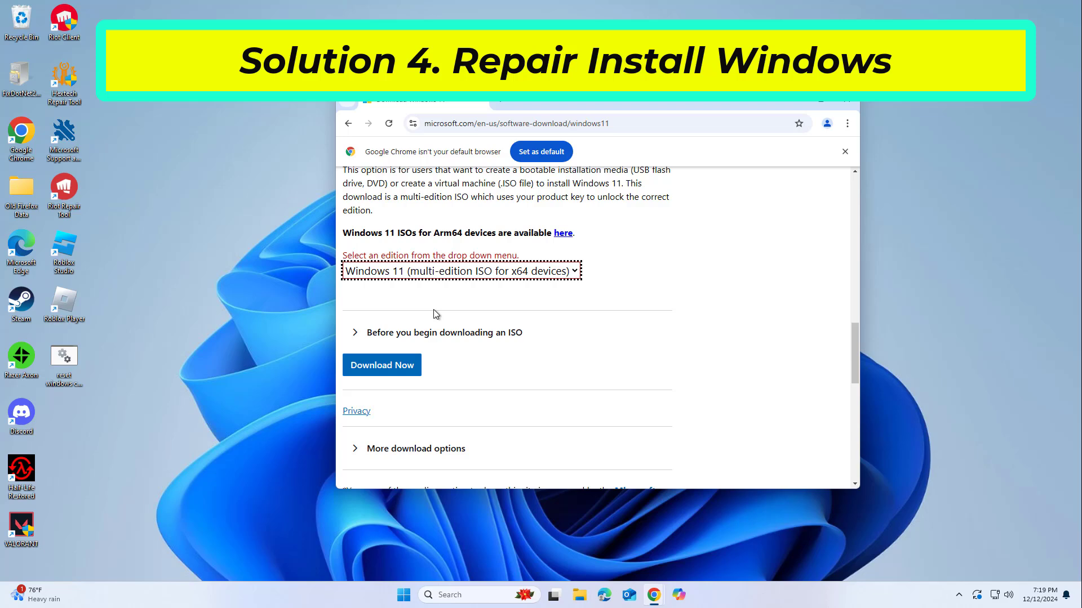
click(398, 365)
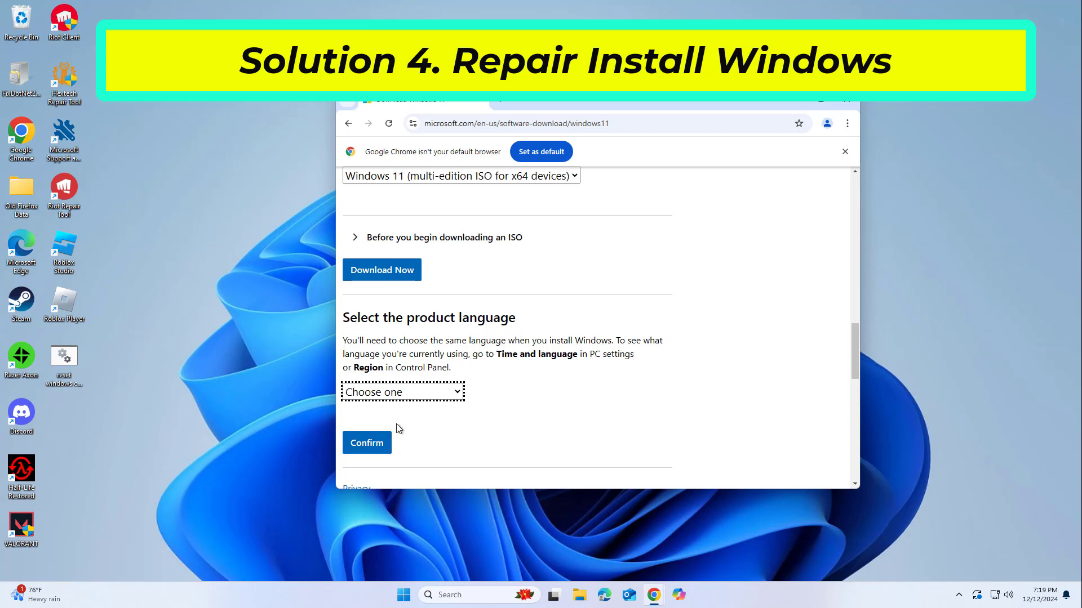
Choose English (United States) as the product language and confirm it.
click(459, 394)
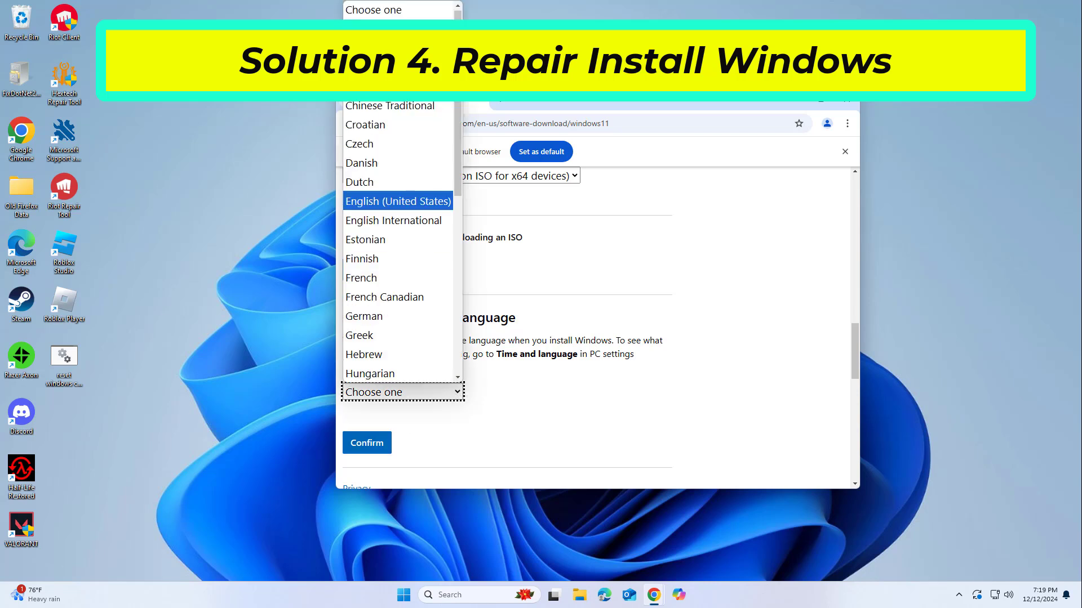
scroll(389, 169, down, 4)
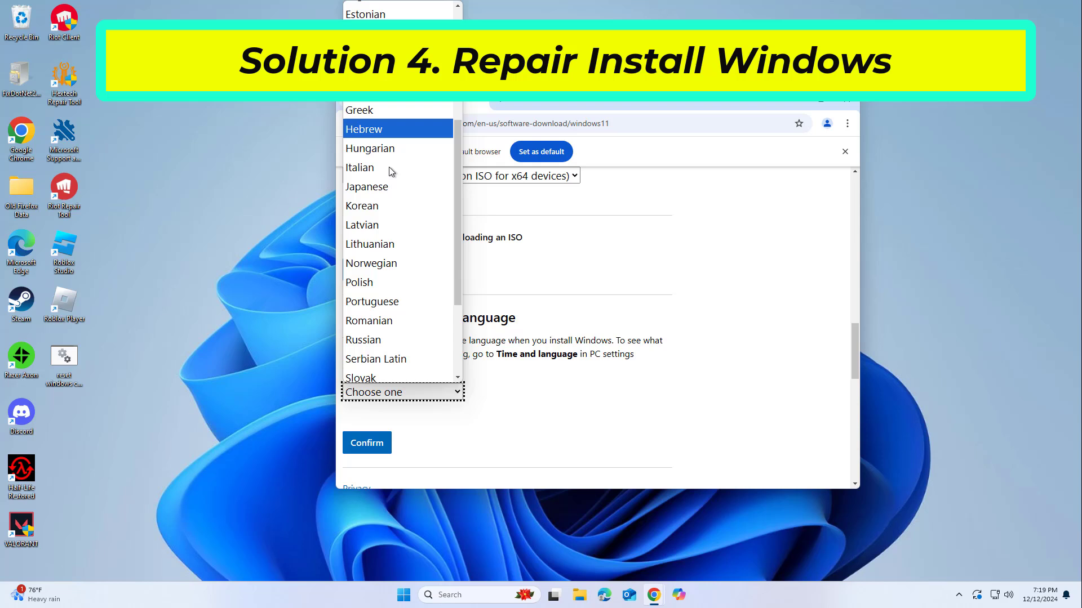
scroll(390, 178, down, 2)
scroll(389, 178, down, 1)
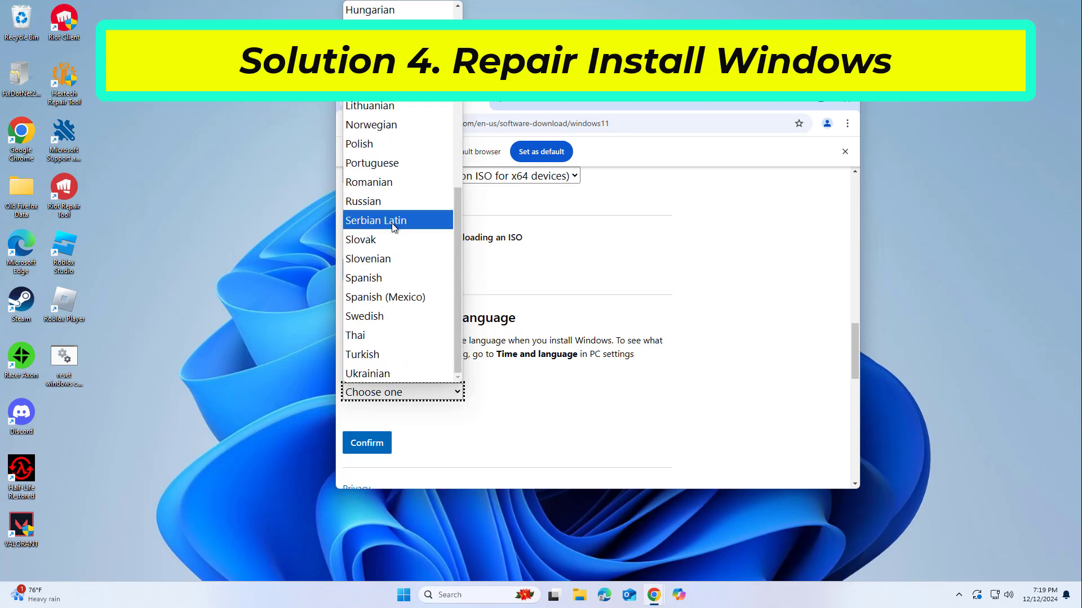
scroll(393, 227, up, 4)
scroll(388, 223, up, 3)
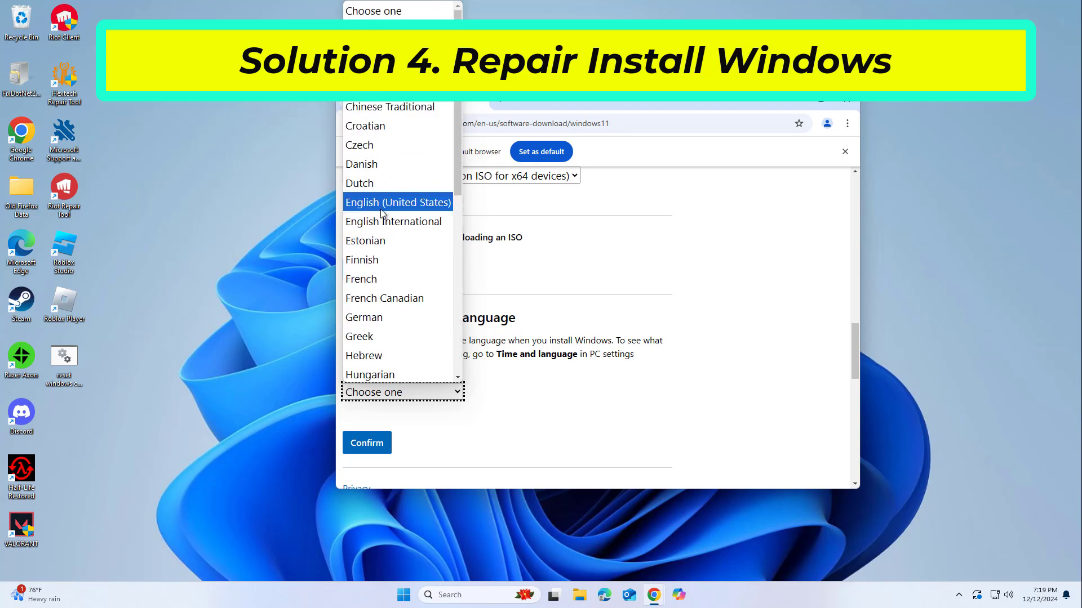
click(378, 203)
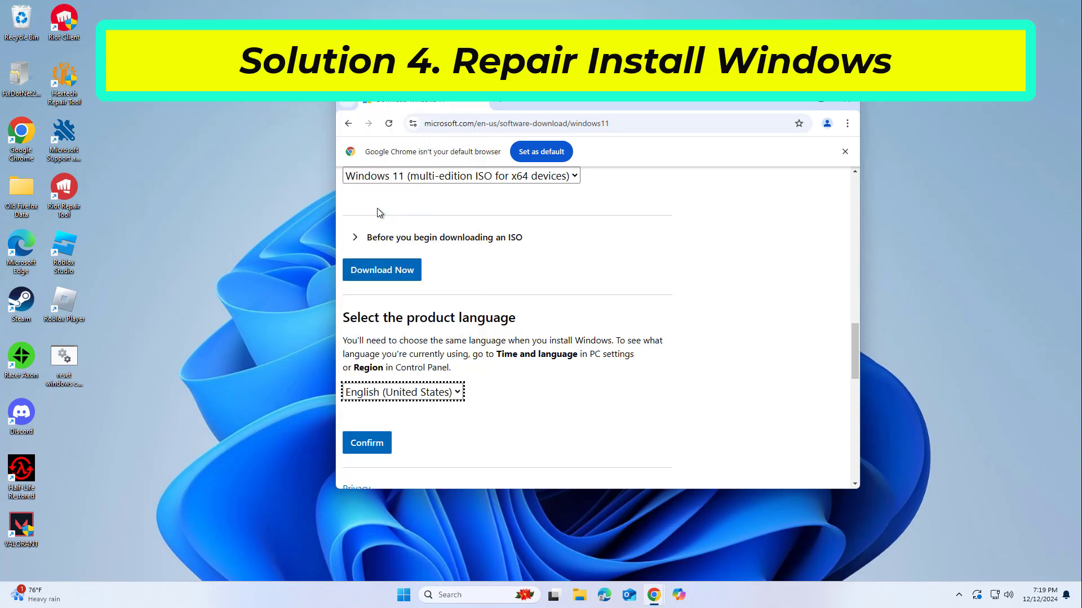
click(380, 441)
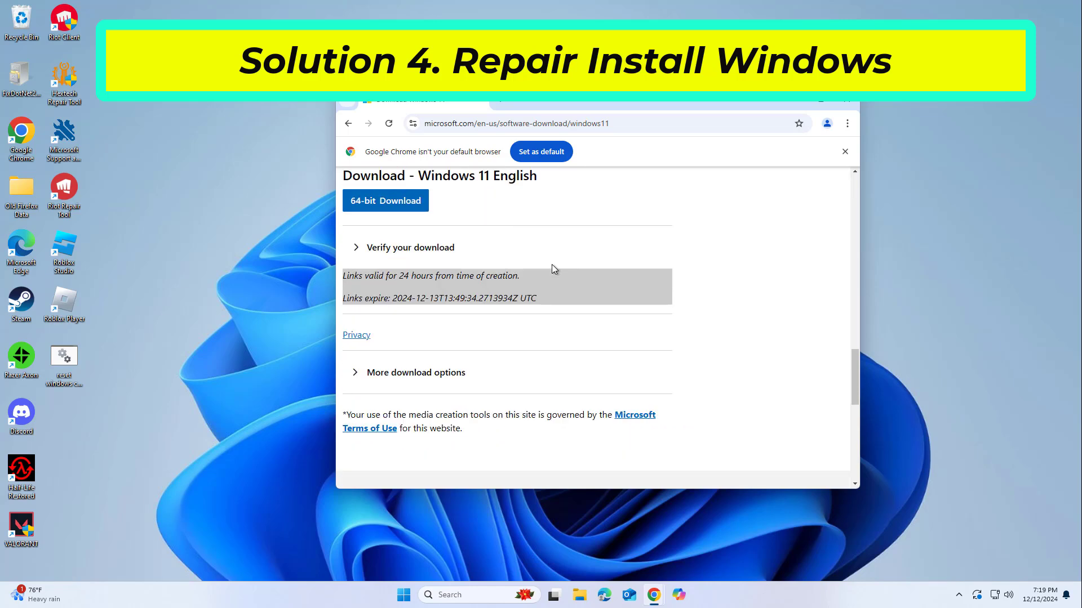
Download the 64-bit Windows 11 English ISO and check it in Chrome's recent downloads.
scroll(552, 269, down, 3)
scroll(552, 269, up, 2)
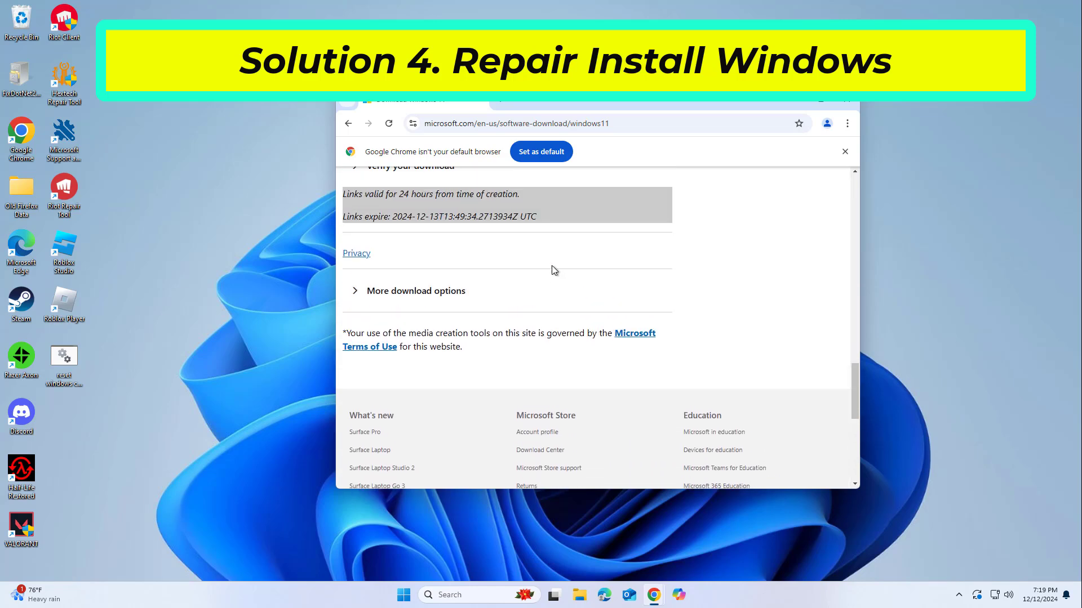
scroll(552, 271, up, 1)
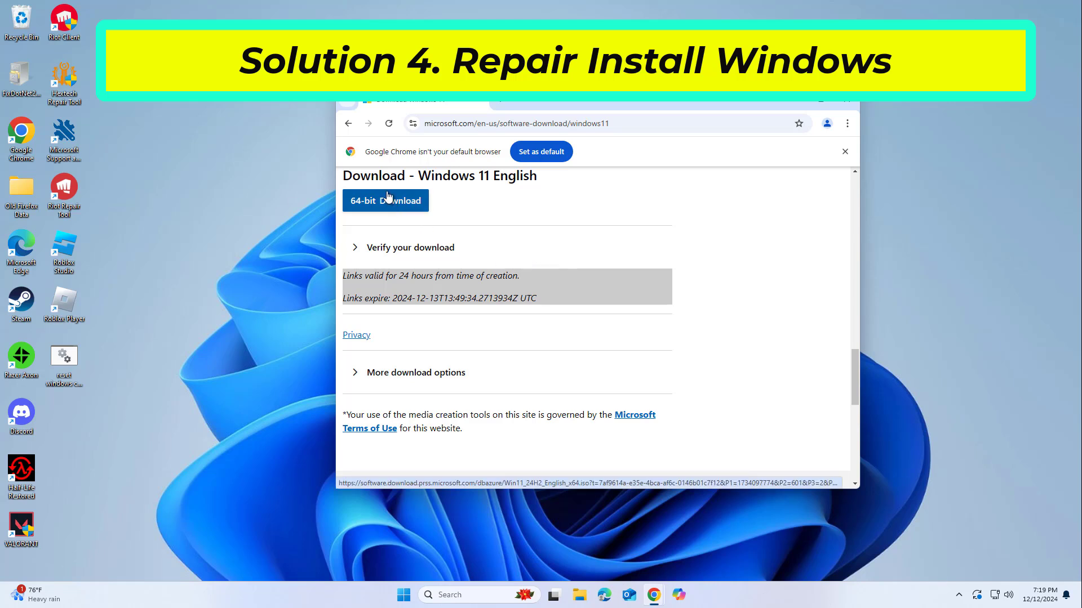
click(388, 197)
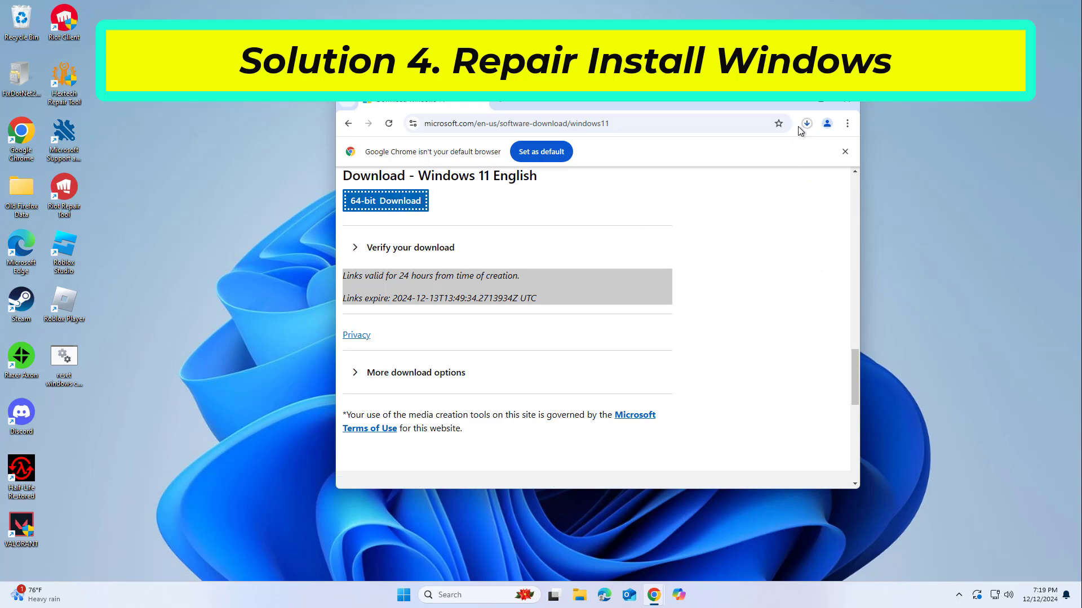
click(807, 123)
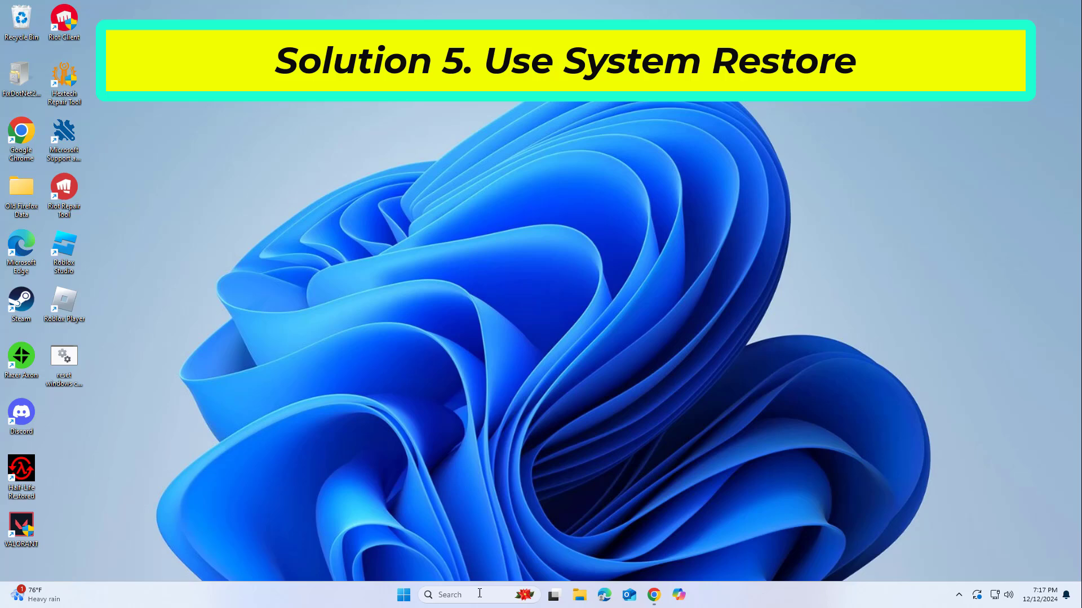
Search 'system rest' and launch the Create a restore point settings.
click(480, 594)
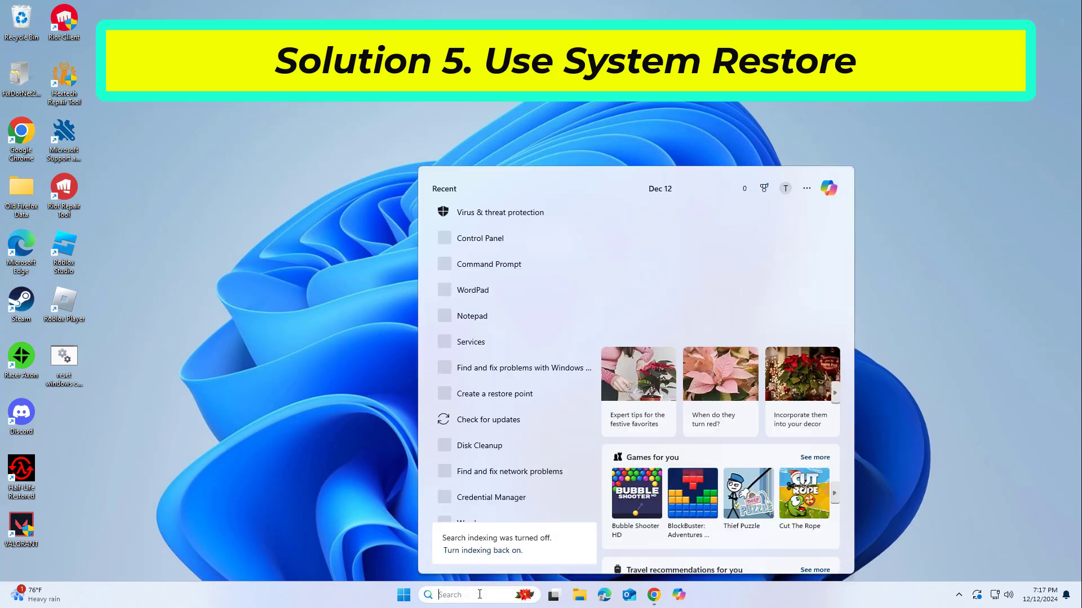
text(syst)
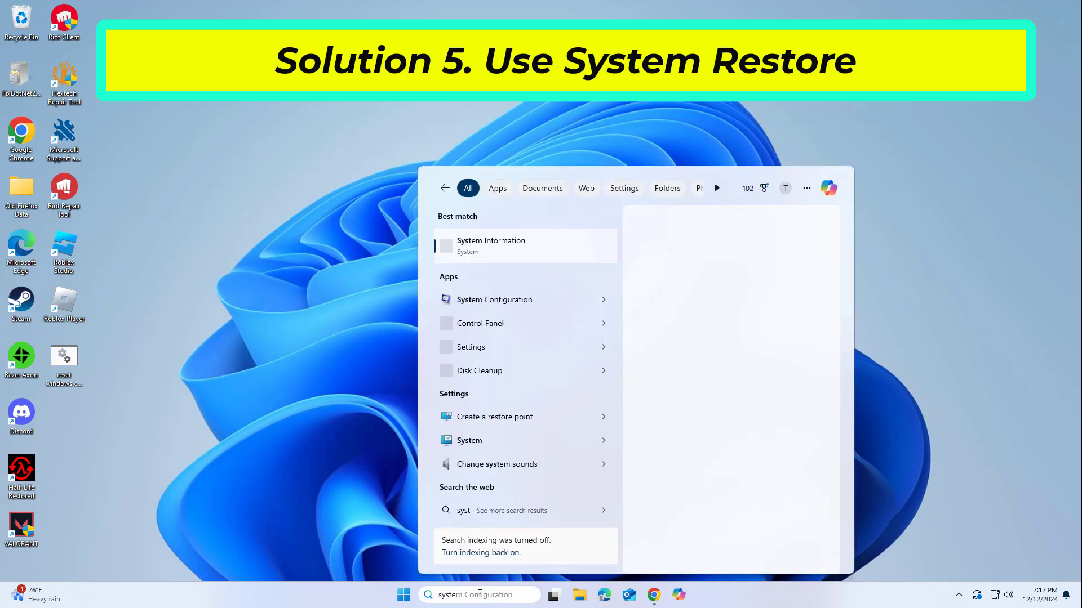
text(e)
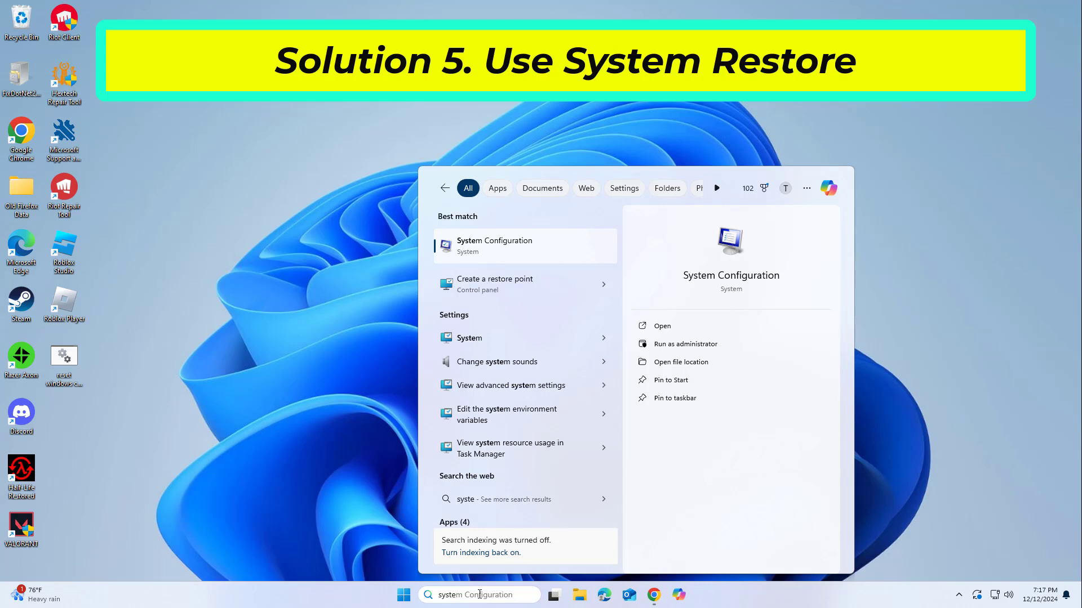
text(m res)
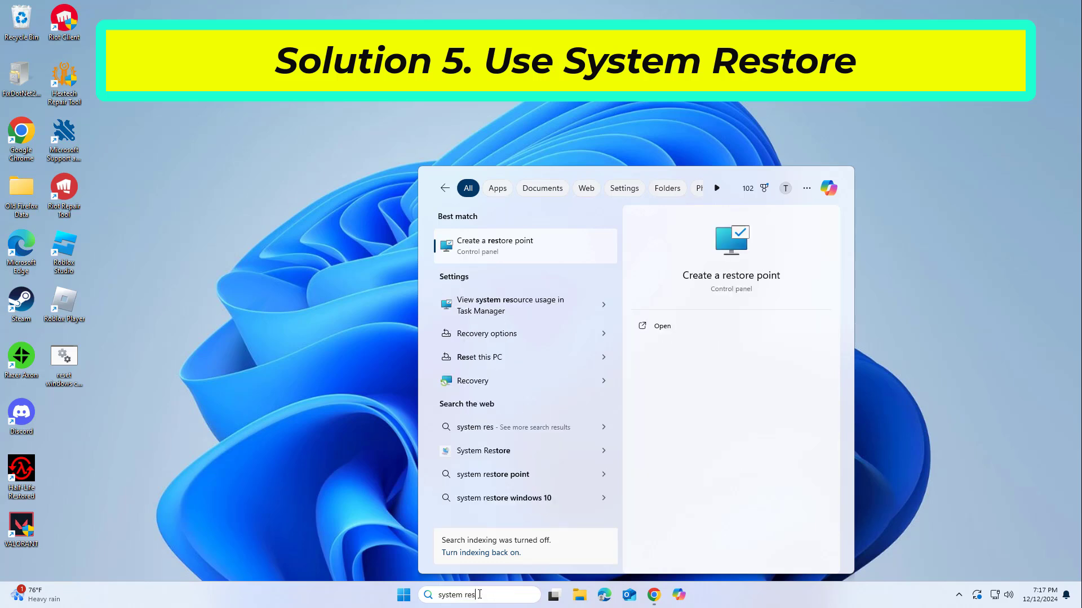
text(t)
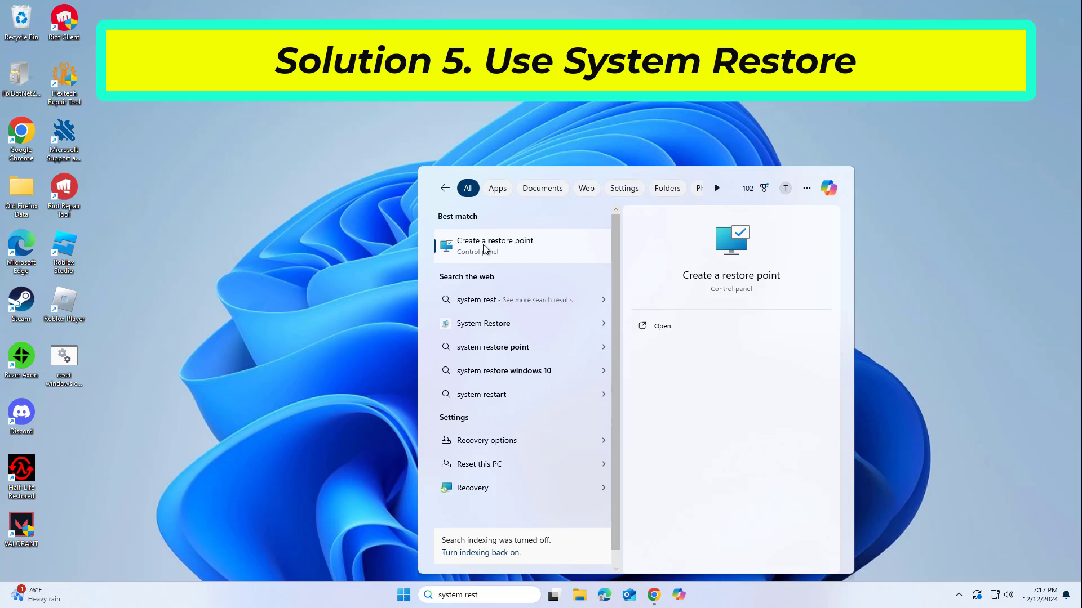
click(487, 244)
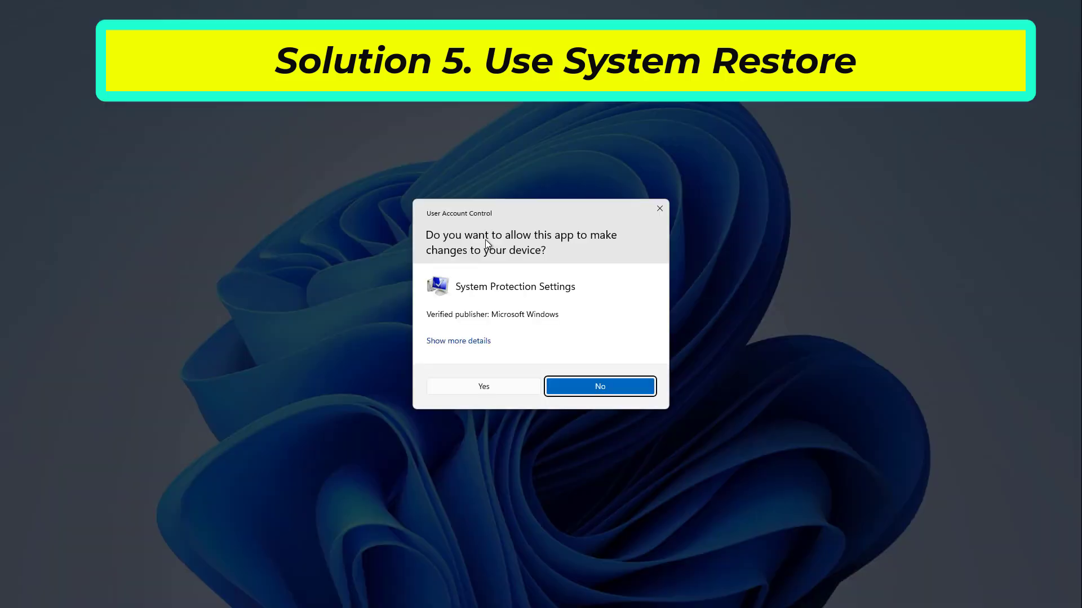
Approve the UAC prompt, select Local Disk (C:), and launch the System Restore wizard.
click(496, 388)
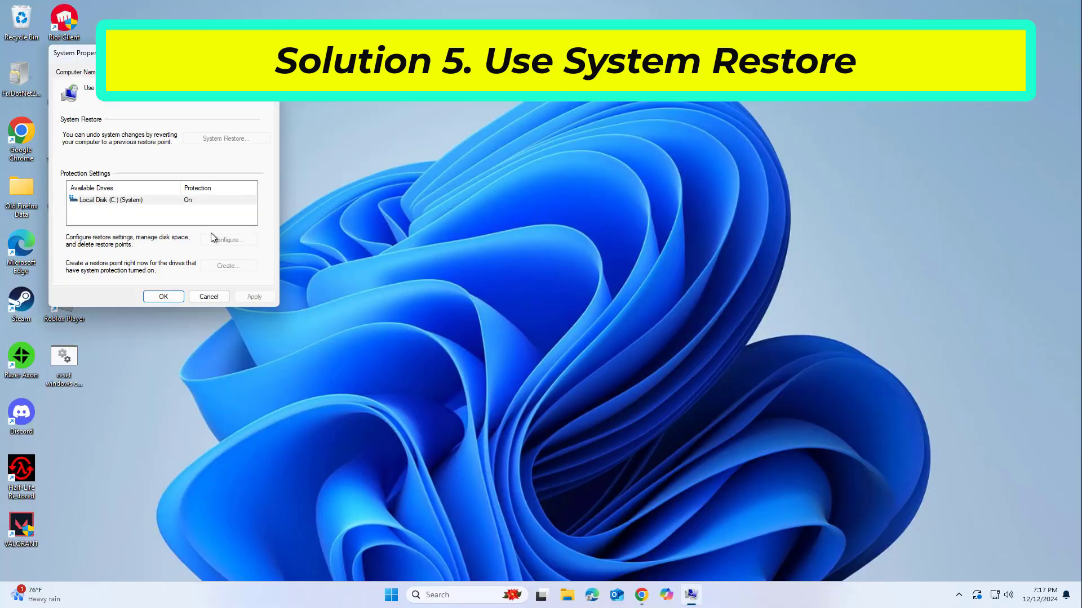
click(201, 200)
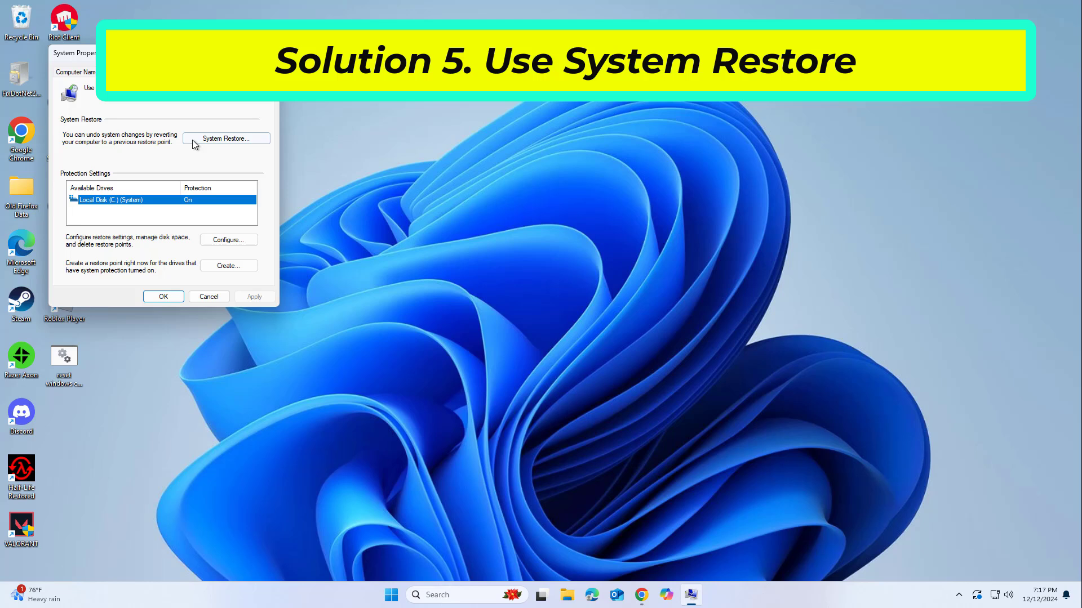
click(224, 140)
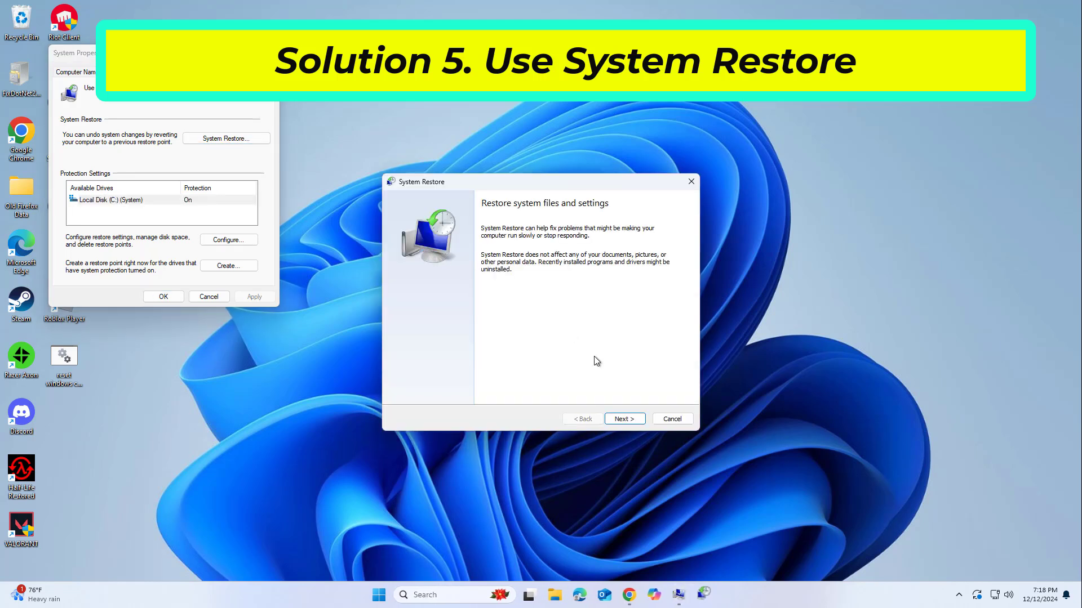
Select the 12/11/2024 Automatic Restore Point in System Restore and confirm it with Finish.
click(623, 420)
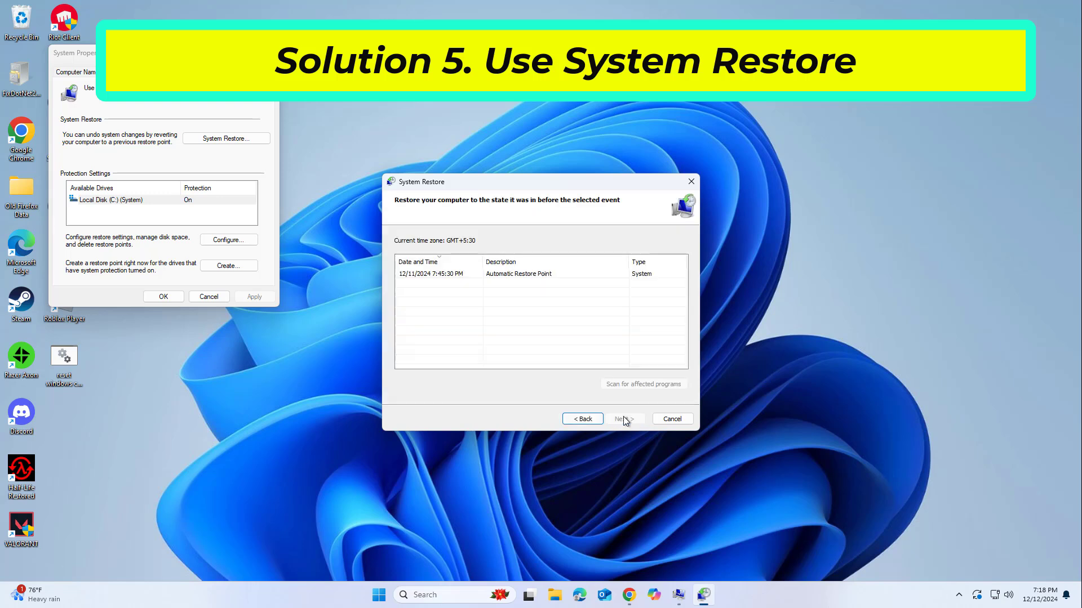
click(530, 275)
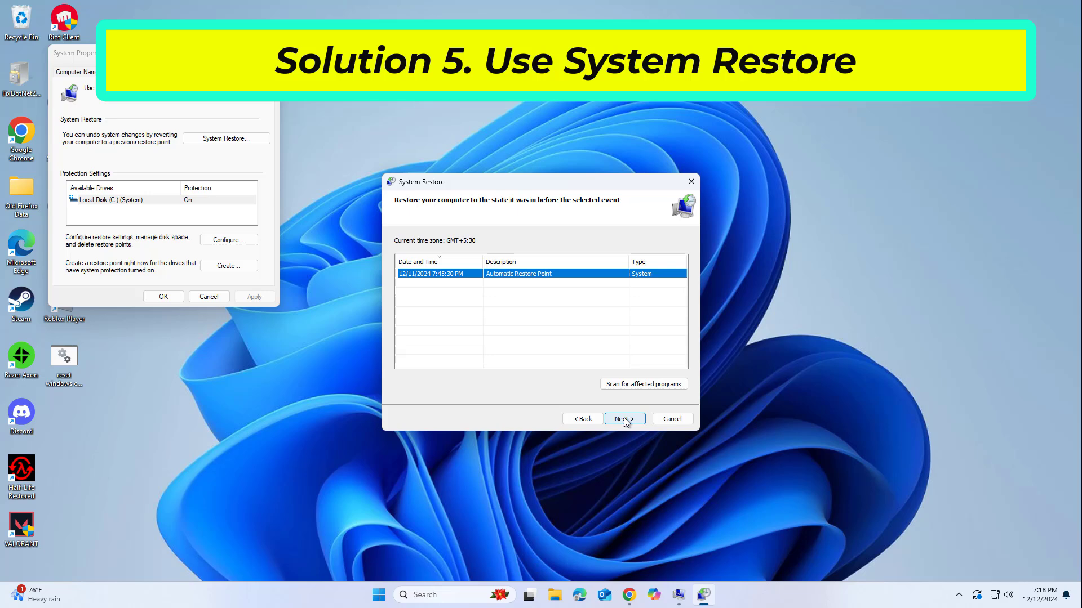
click(624, 420)
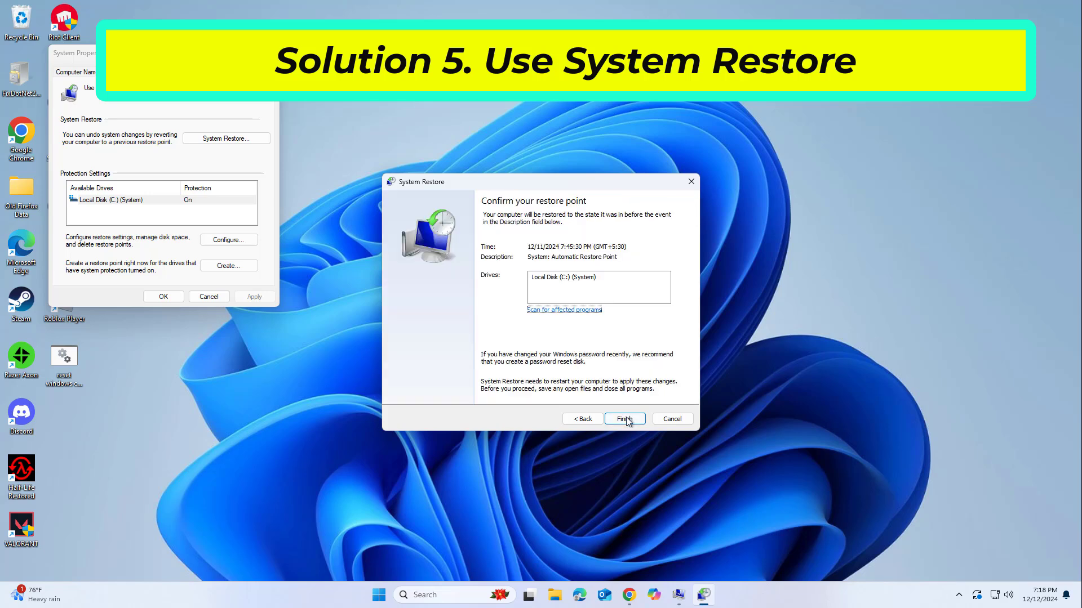
click(626, 420)
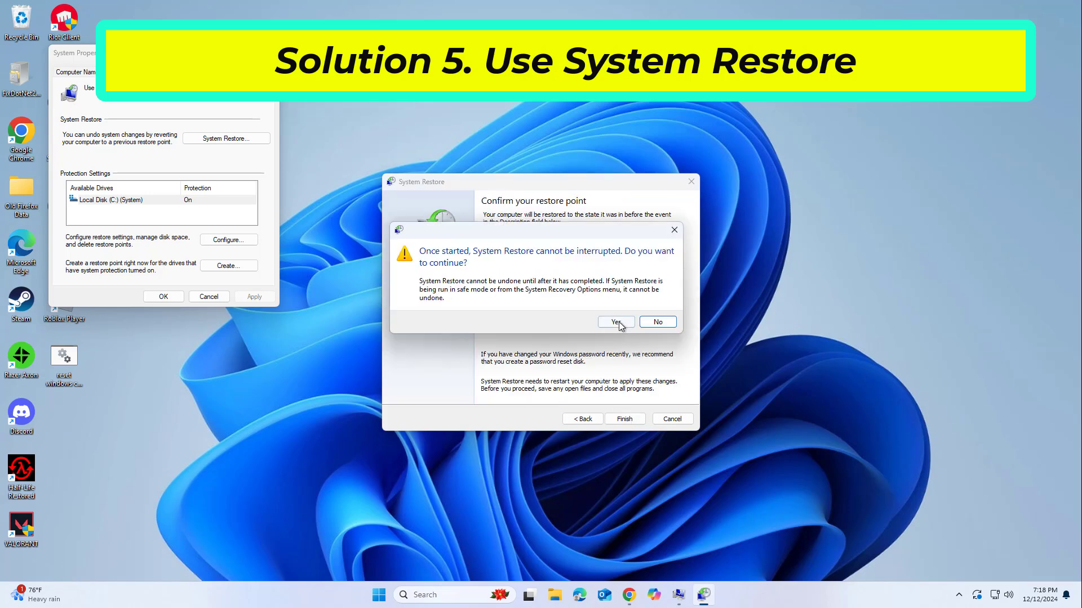